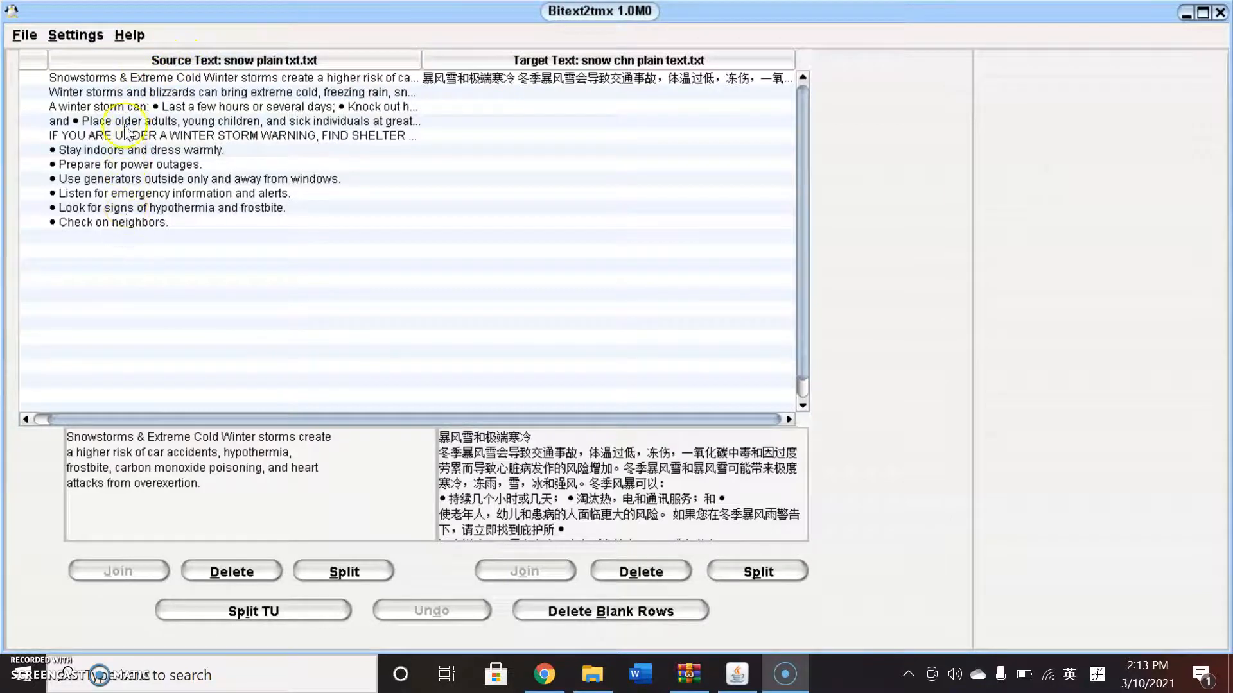
Split the first source segment right after the heading 'Snowstorms & Extreme Cold'.
{"action": "left_click", "coordinate": [513, 81]}
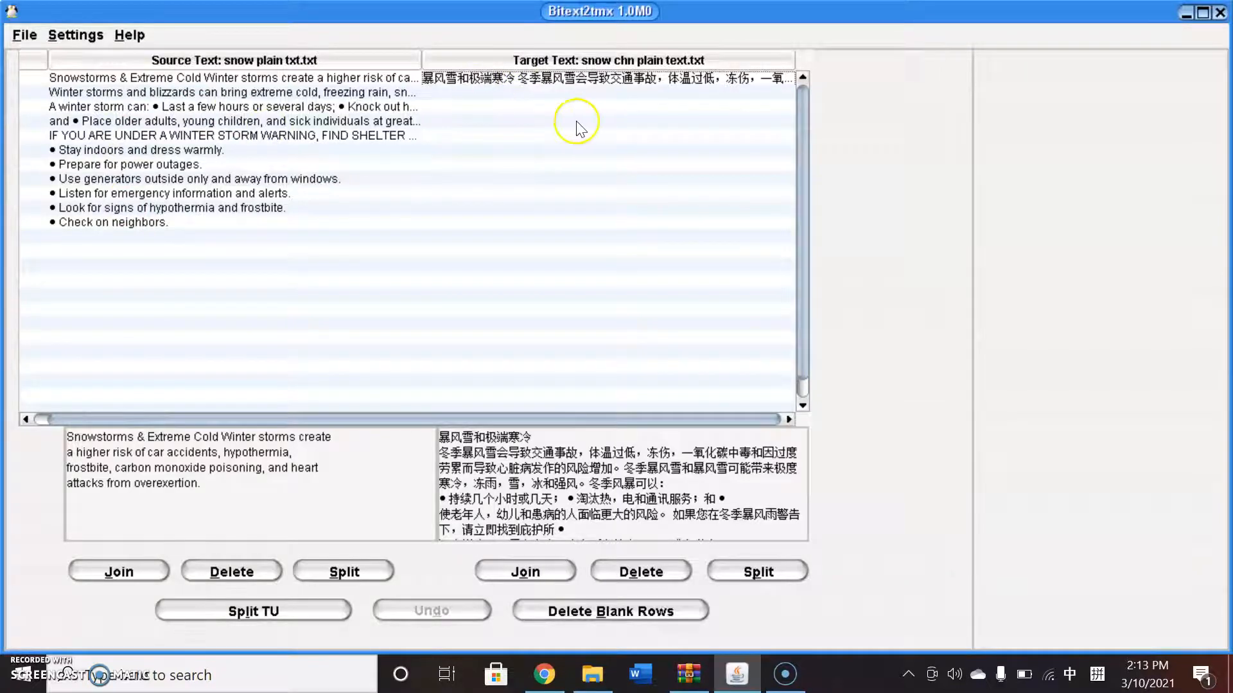
{"action": "left_click", "coordinate": [446, 91]}
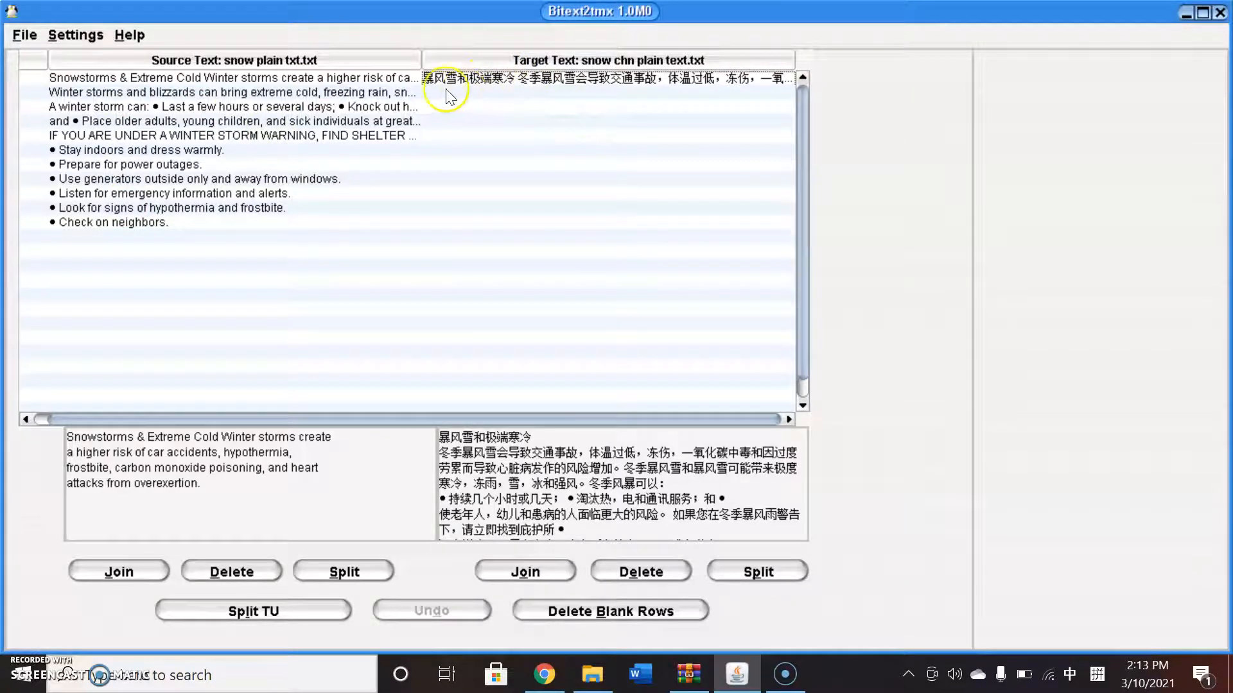
{"action": "left_click", "coordinate": [366, 107]}
{"action": "left_click", "coordinate": [307, 79]}
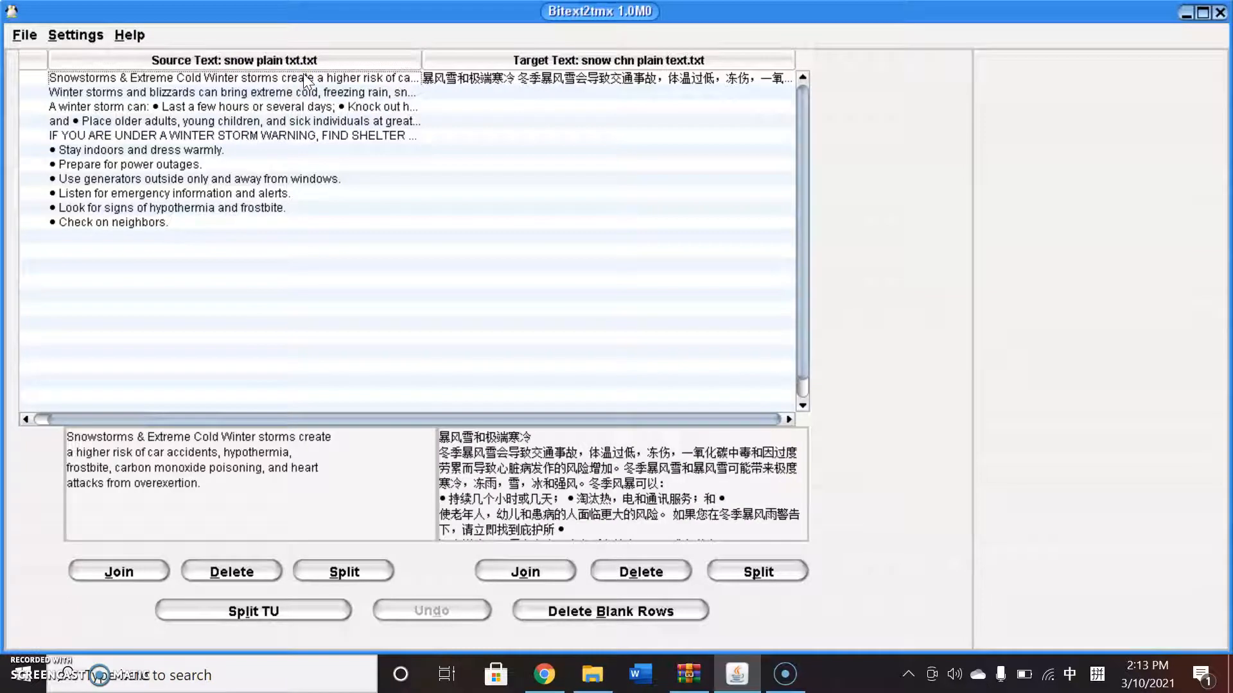
{"action": "left_click", "coordinate": [247, 445]}
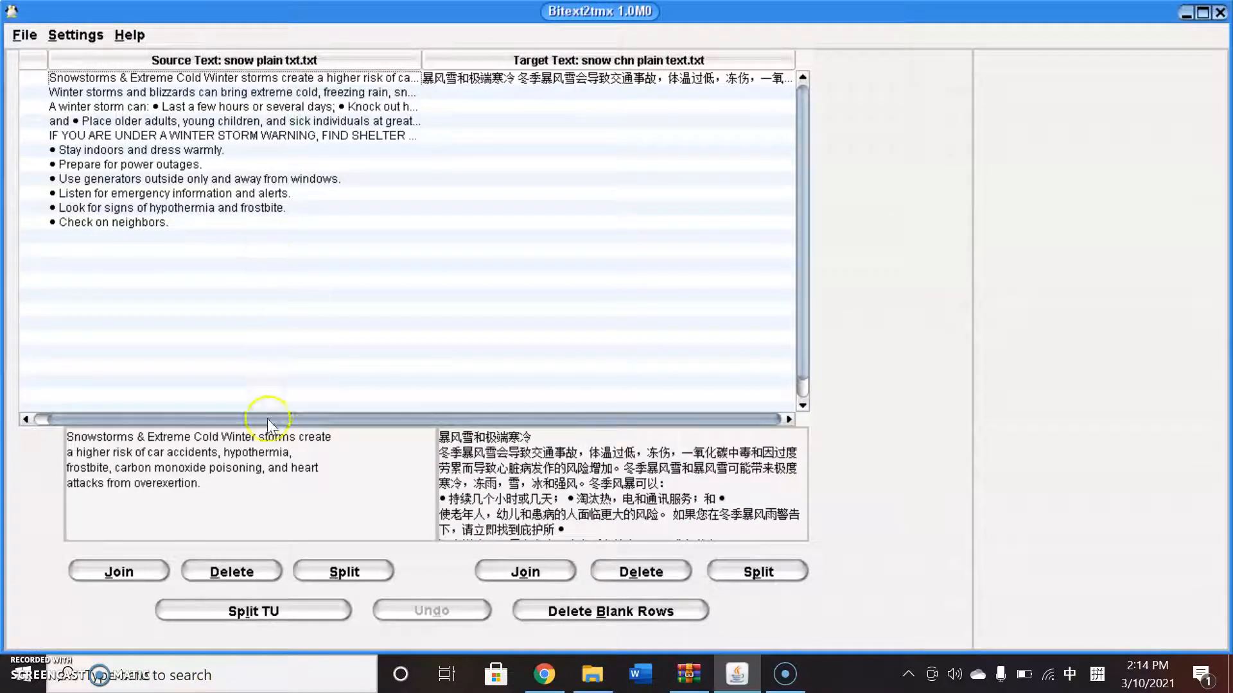
{"action": "left_click", "coordinate": [218, 437]}
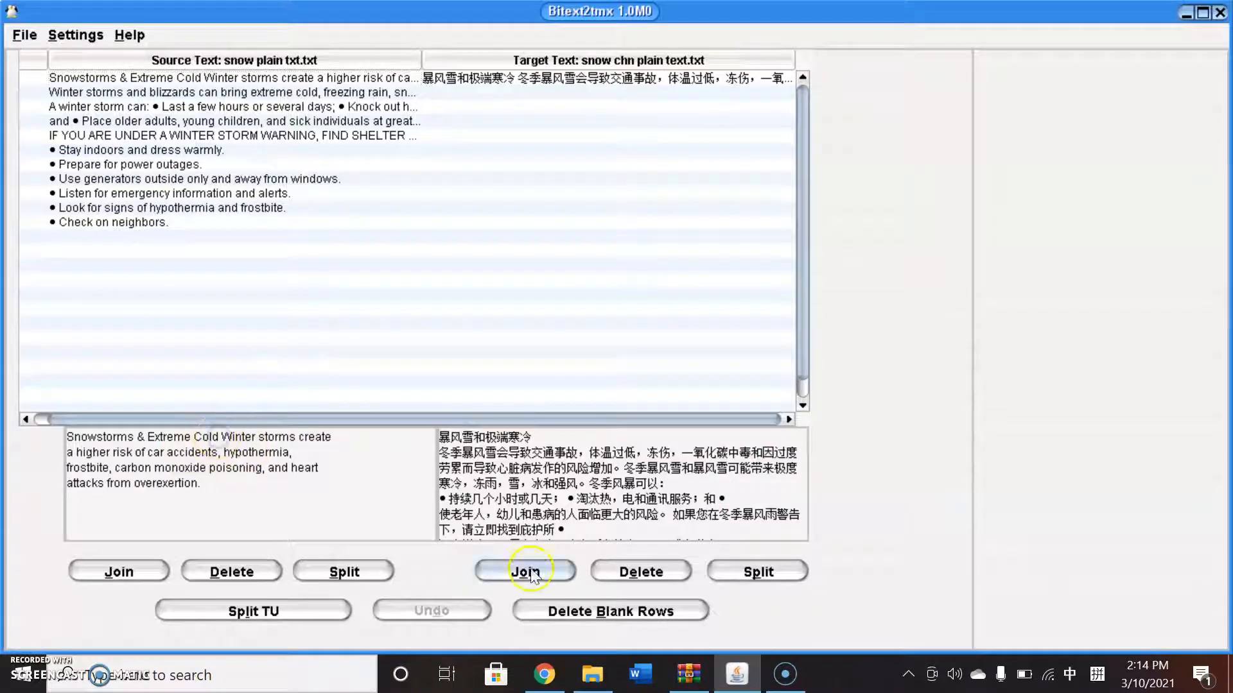
{"action": "left_click", "coordinate": [359, 577]}
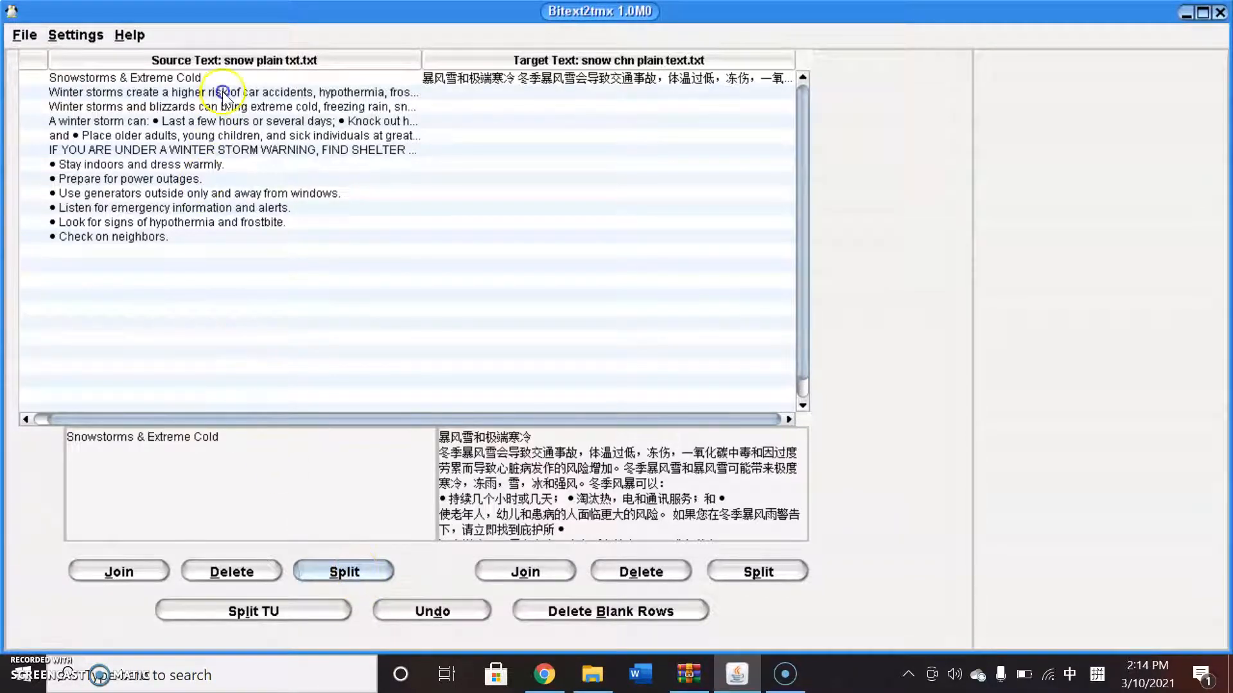
Rejoin the heading with the following source sentence and split it off again after 'Cold'.
{"action": "left_click", "coordinate": [206, 89]}
{"action": "left_click", "coordinate": [204, 81]}
{"action": "left_click", "coordinate": [342, 570]}
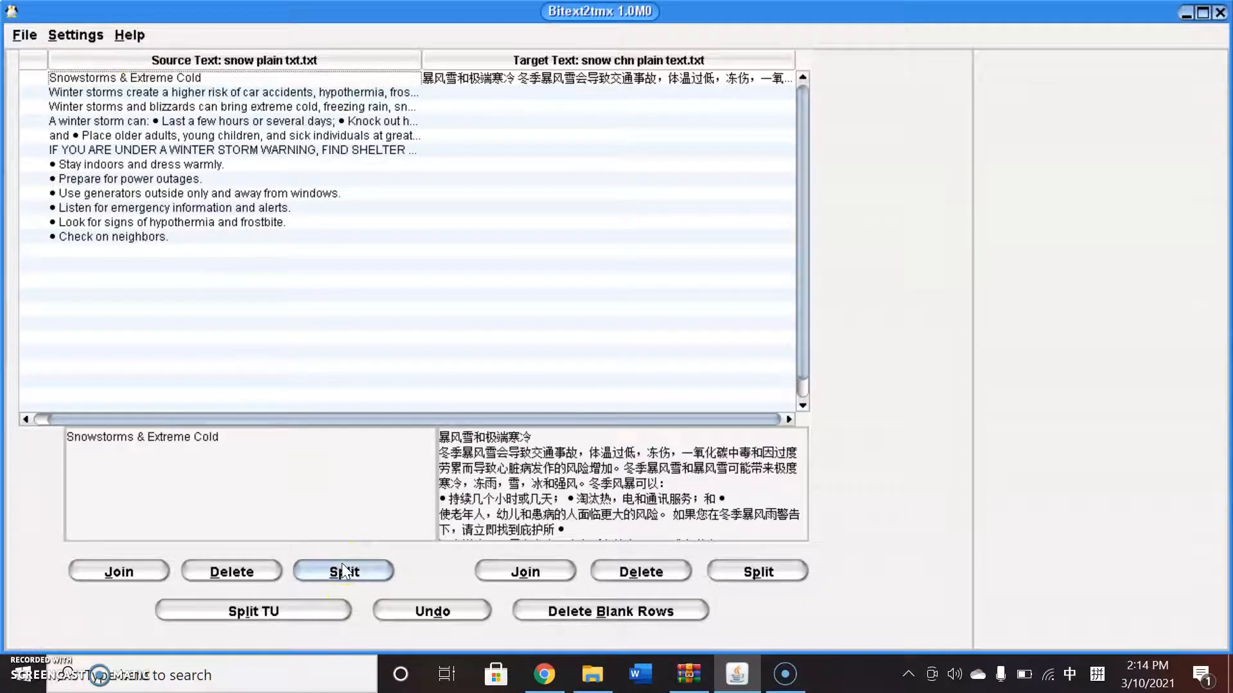
{"action": "left_click", "coordinate": [219, 439]}
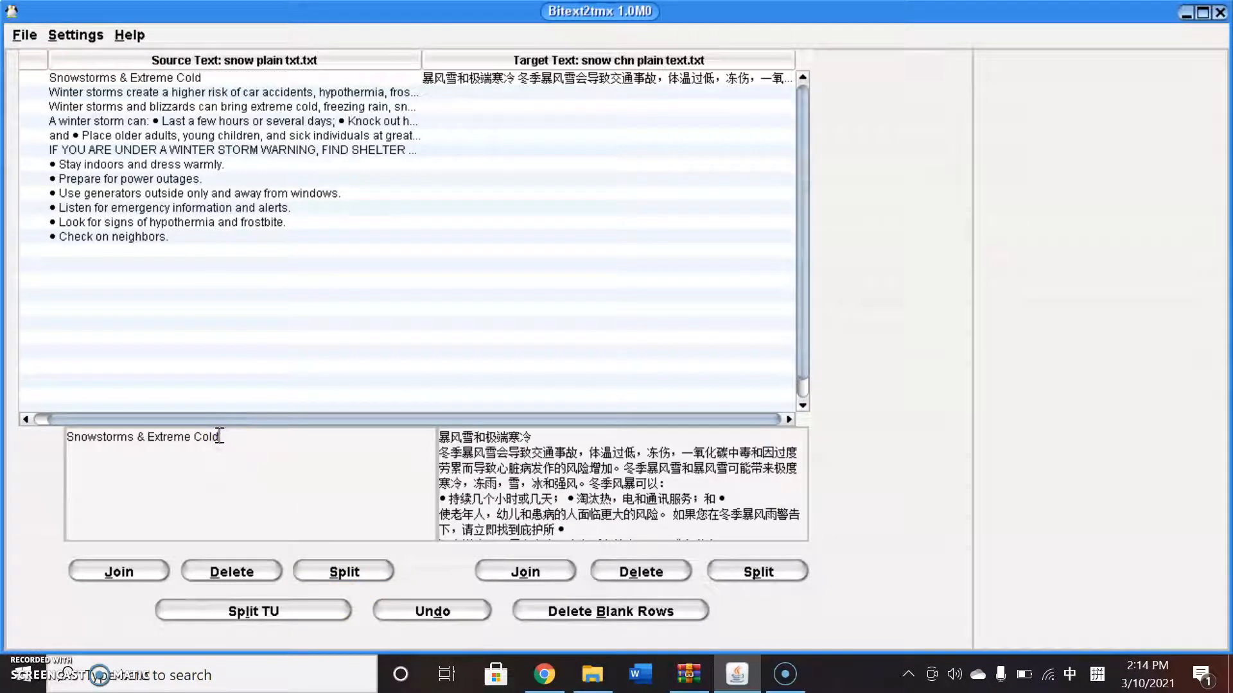
{"action": "left_click", "coordinate": [117, 572]}
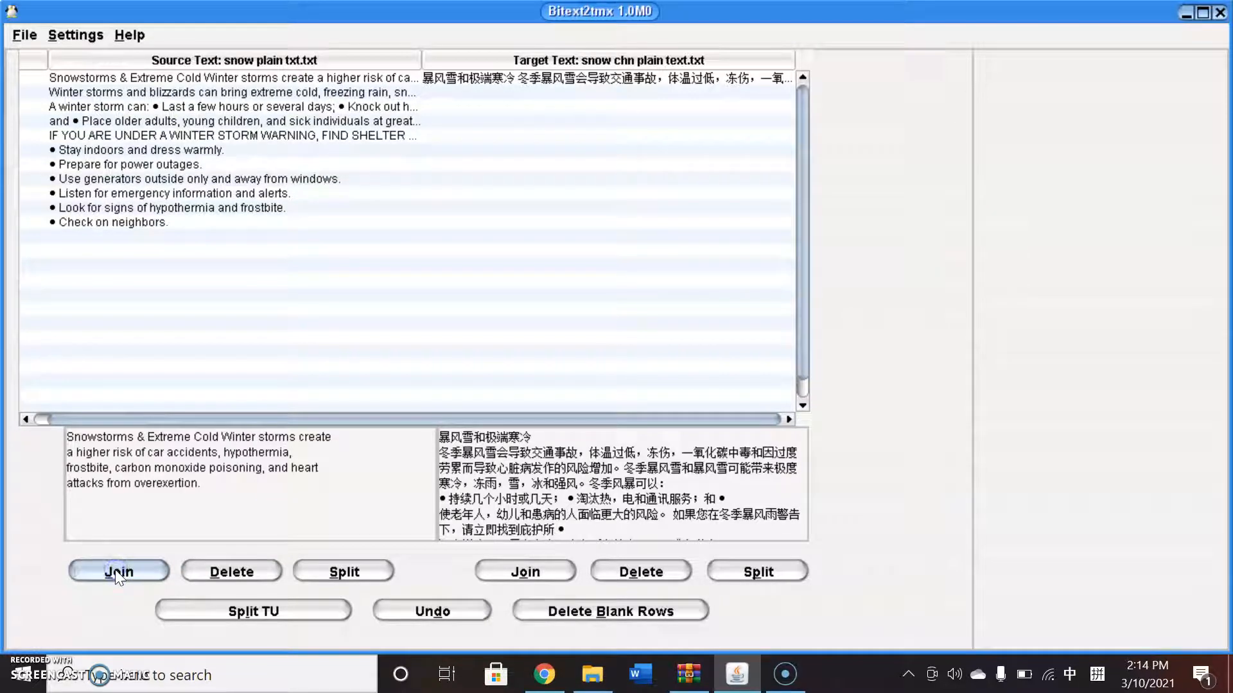
{"action": "left_click", "coordinate": [218, 438]}
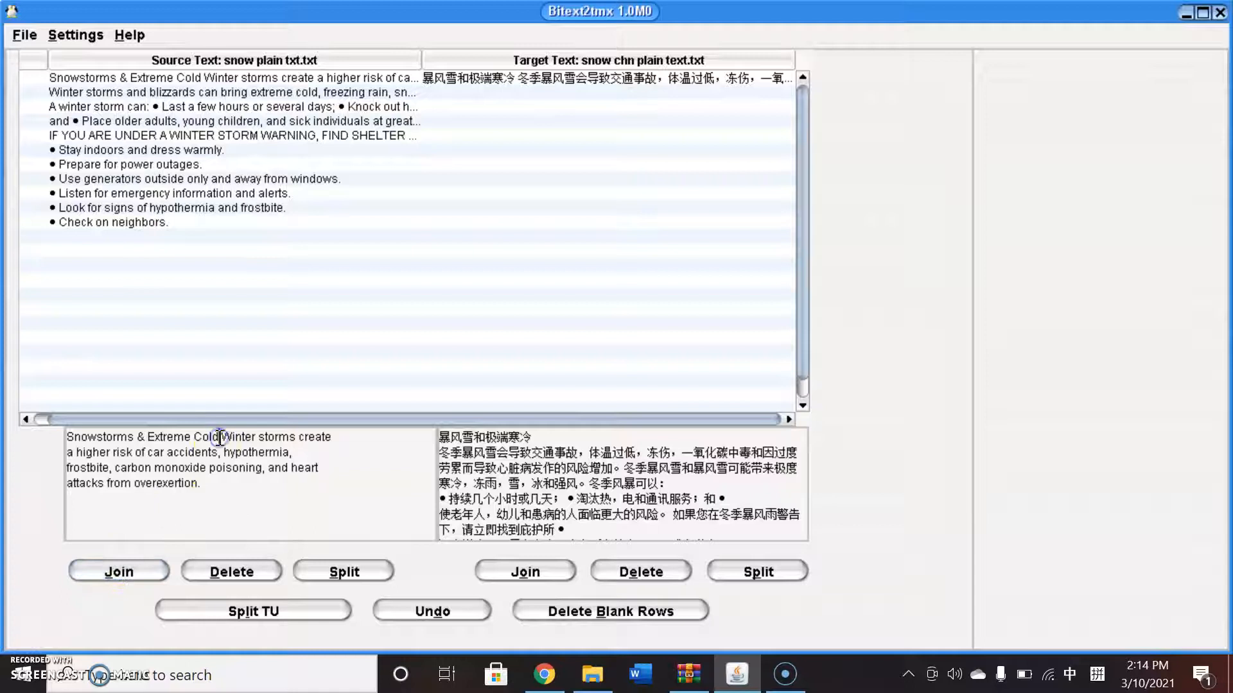
{"action": "left_click", "coordinate": [335, 570]}
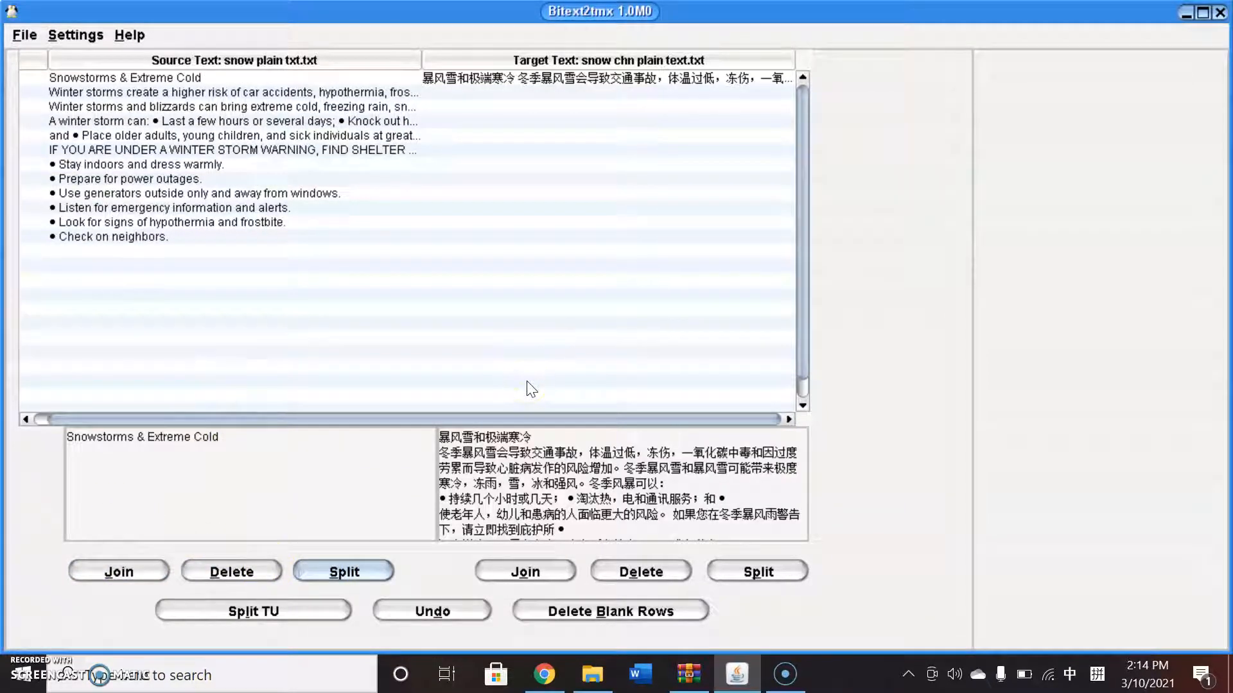
Split the first target segment after '电和通讯服务；和' so the next bullet starts a new segment.
{"action": "left_click", "coordinate": [462, 486]}
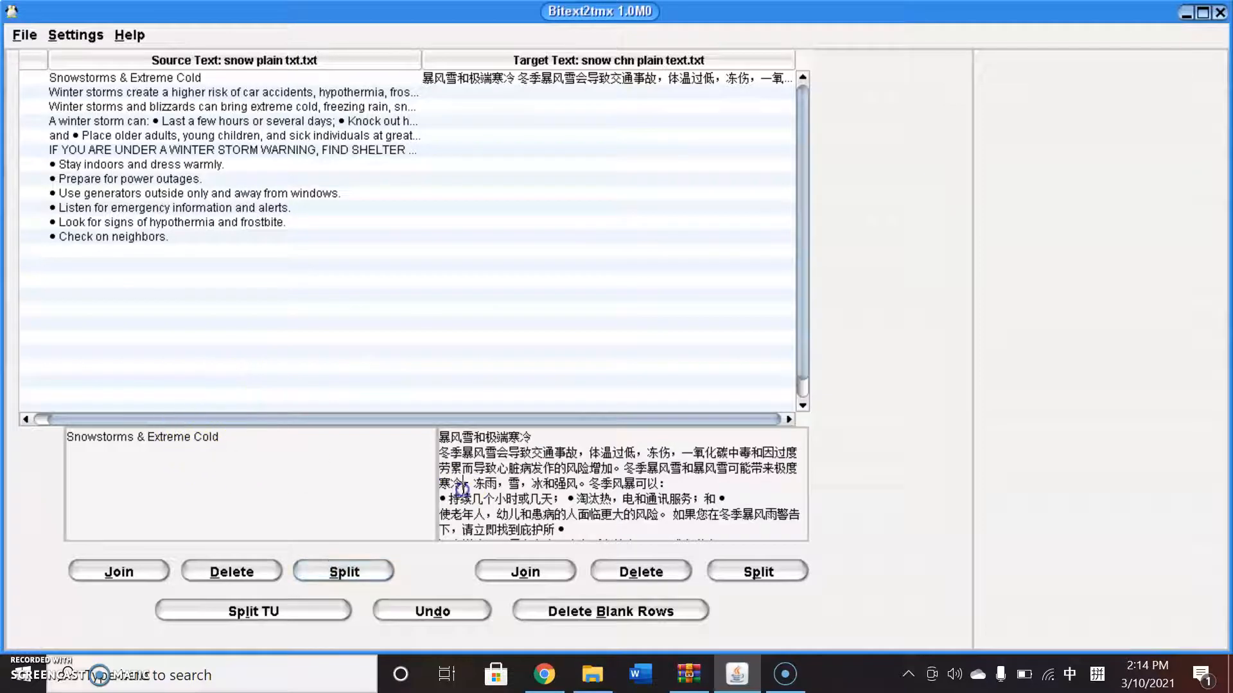
{"action": "left_click", "coordinate": [709, 491]}
{"action": "left_click", "coordinate": [788, 571]}
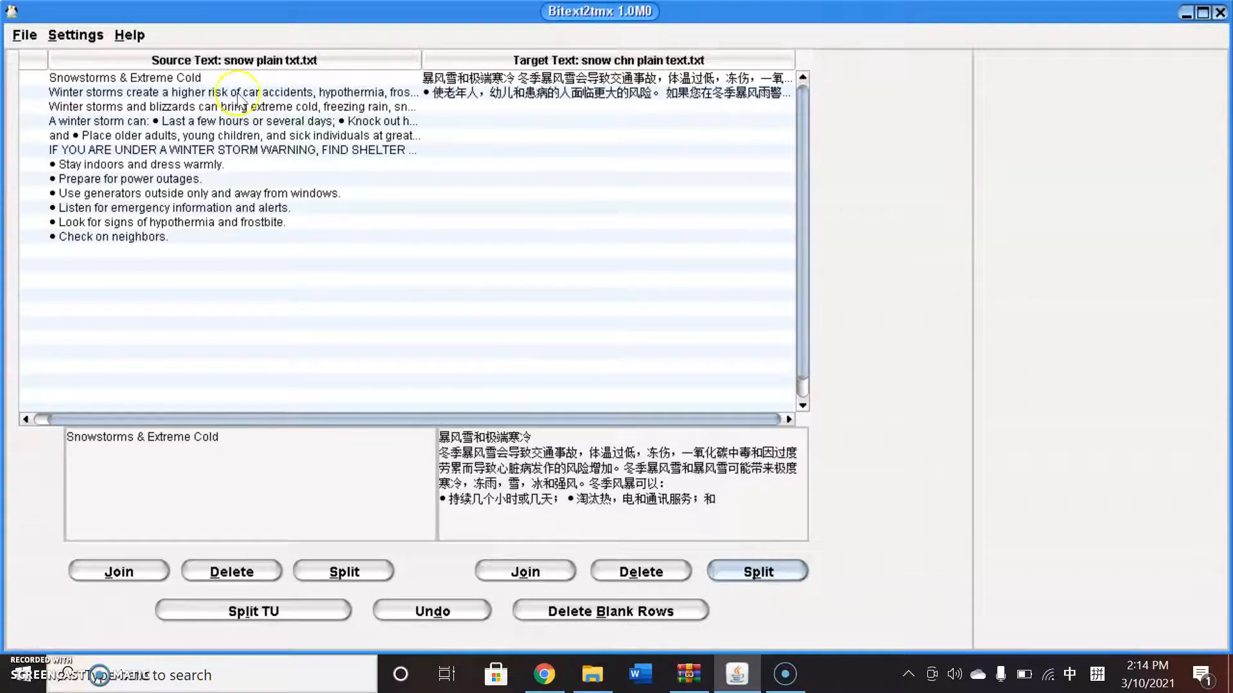
Split the 'A winter storm can:' source segment into the intro line and its two bullet items.
{"action": "left_click", "coordinate": [201, 93]}
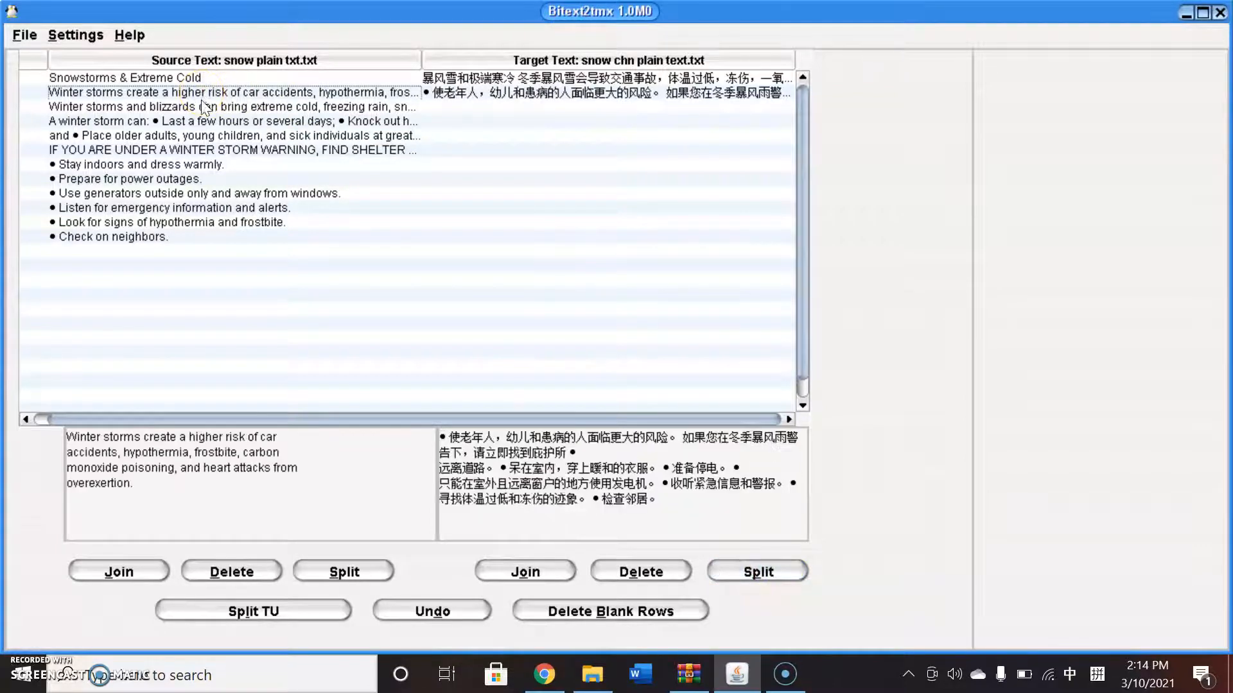
{"action": "left_click", "coordinate": [201, 107]}
{"action": "left_click", "coordinate": [199, 109]}
{"action": "left_click_drag", "start_coordinate": [201, 122], "coordinate": [134, 80]}
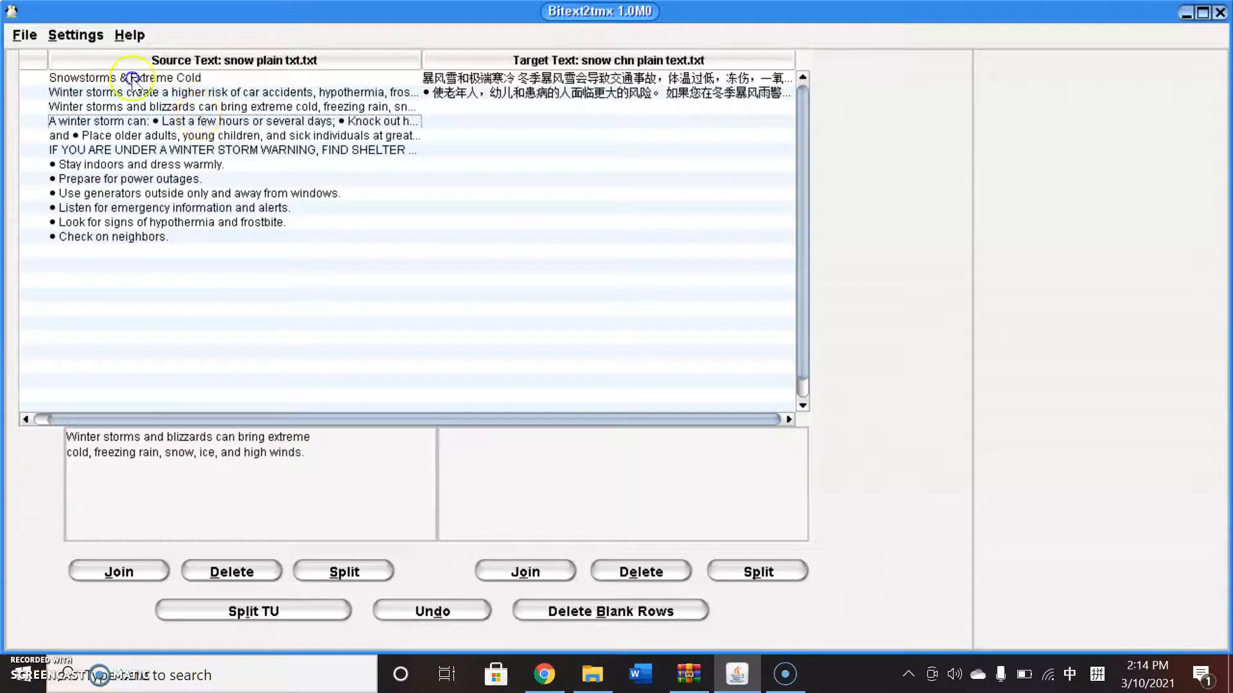
{"action": "left_click", "coordinate": [198, 118]}
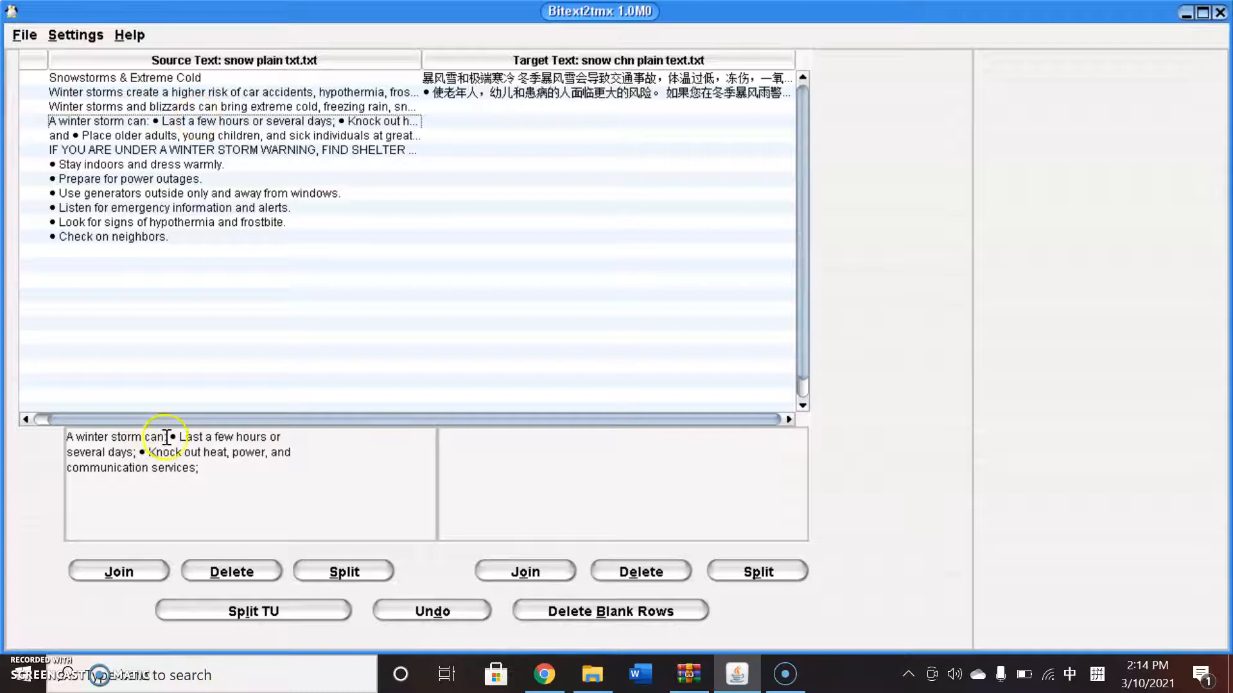
{"action": "left_click", "coordinate": [375, 567]}
{"action": "left_click", "coordinate": [168, 437]}
{"action": "left_click", "coordinate": [332, 574]}
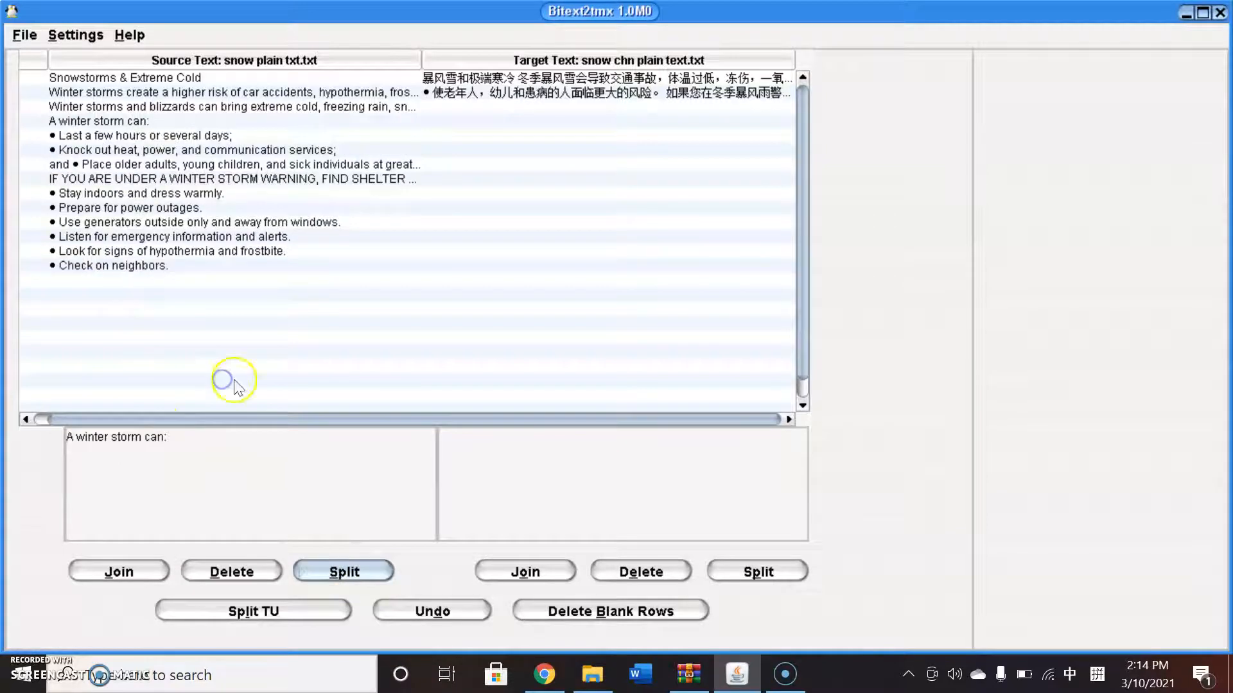
Split the stray 'and' off the front of the 'Place older adults' source segment.
{"action": "left_click", "coordinate": [122, 164]}
{"action": "left_click", "coordinate": [90, 436]}
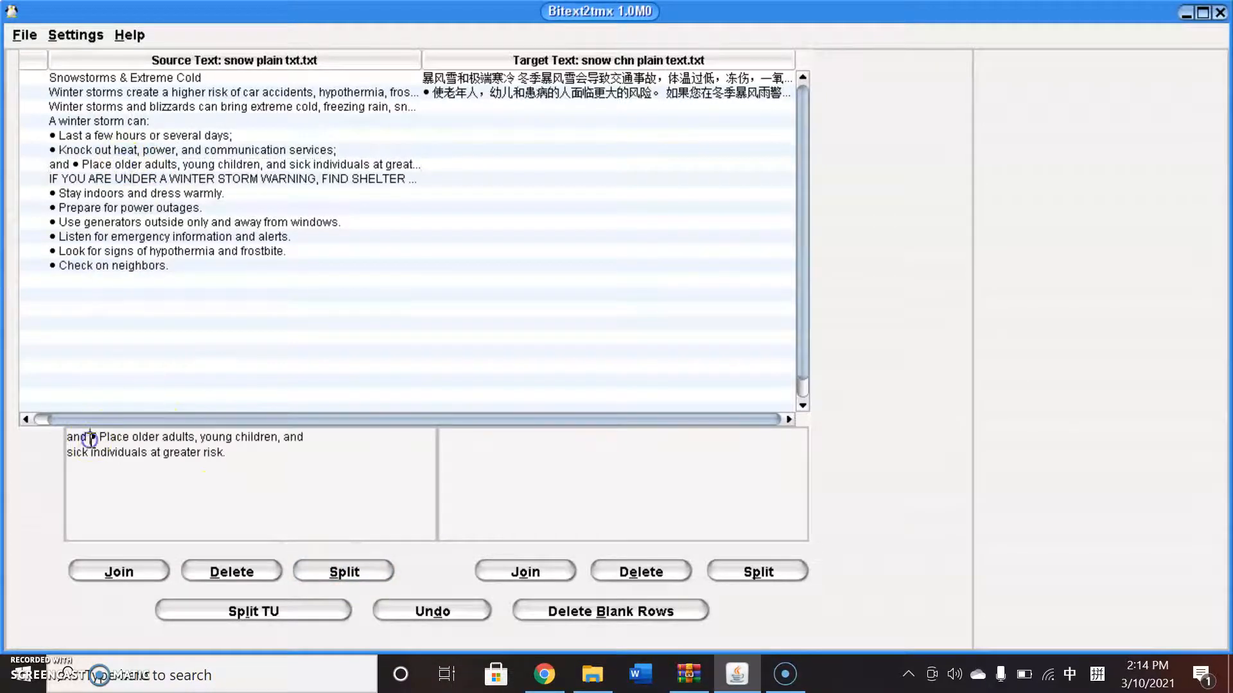
{"action": "left_click", "coordinate": [335, 574]}
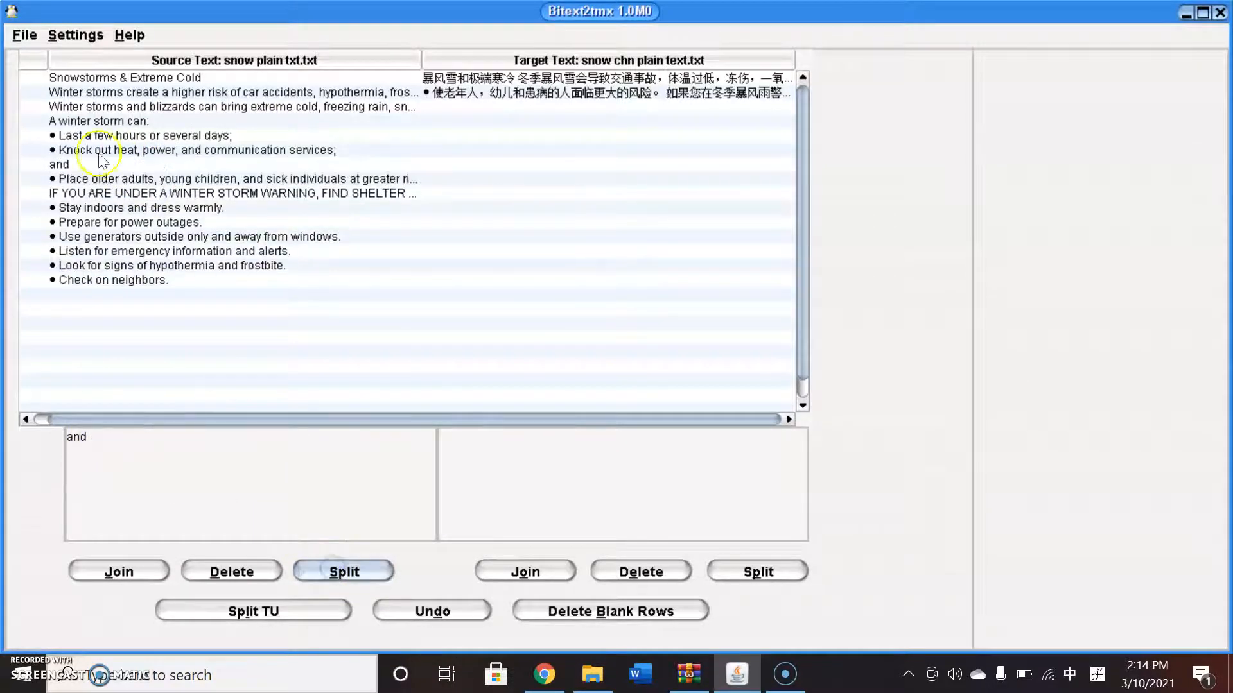
Join the 'and' segment onto the end of the 'Knock out heat, power, and communication services;' segment.
{"action": "left_click", "coordinate": [62, 167]}
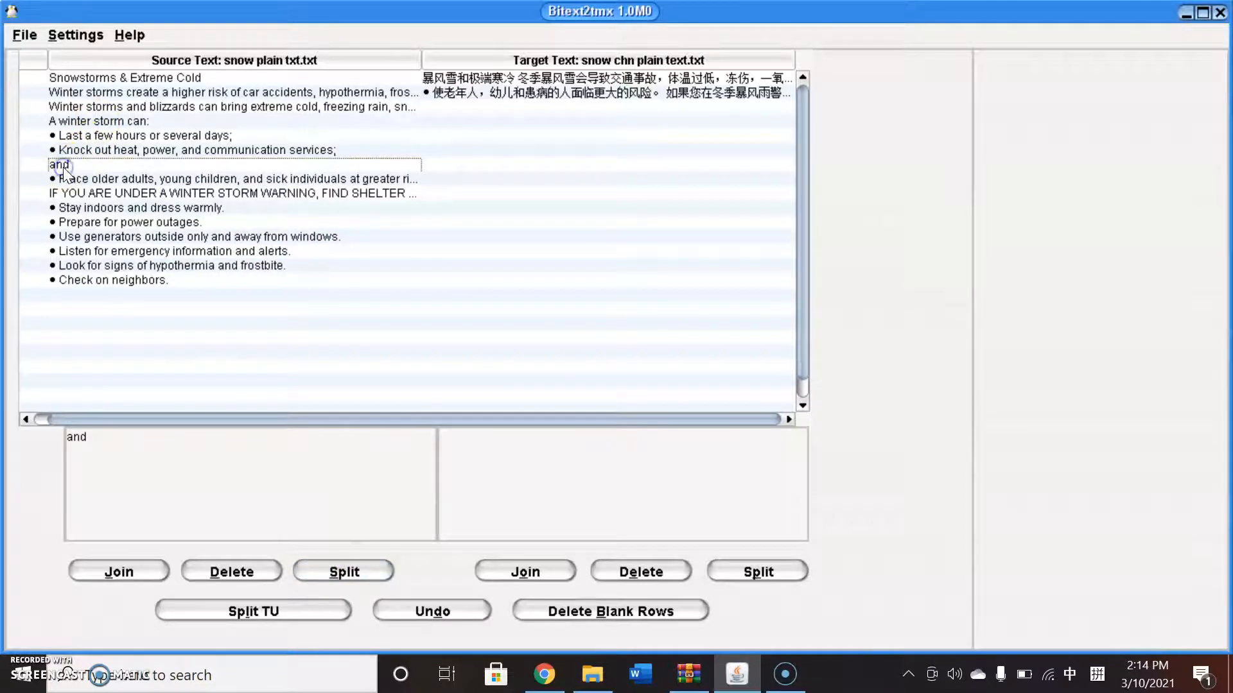
{"action": "left_click", "coordinate": [115, 152]}
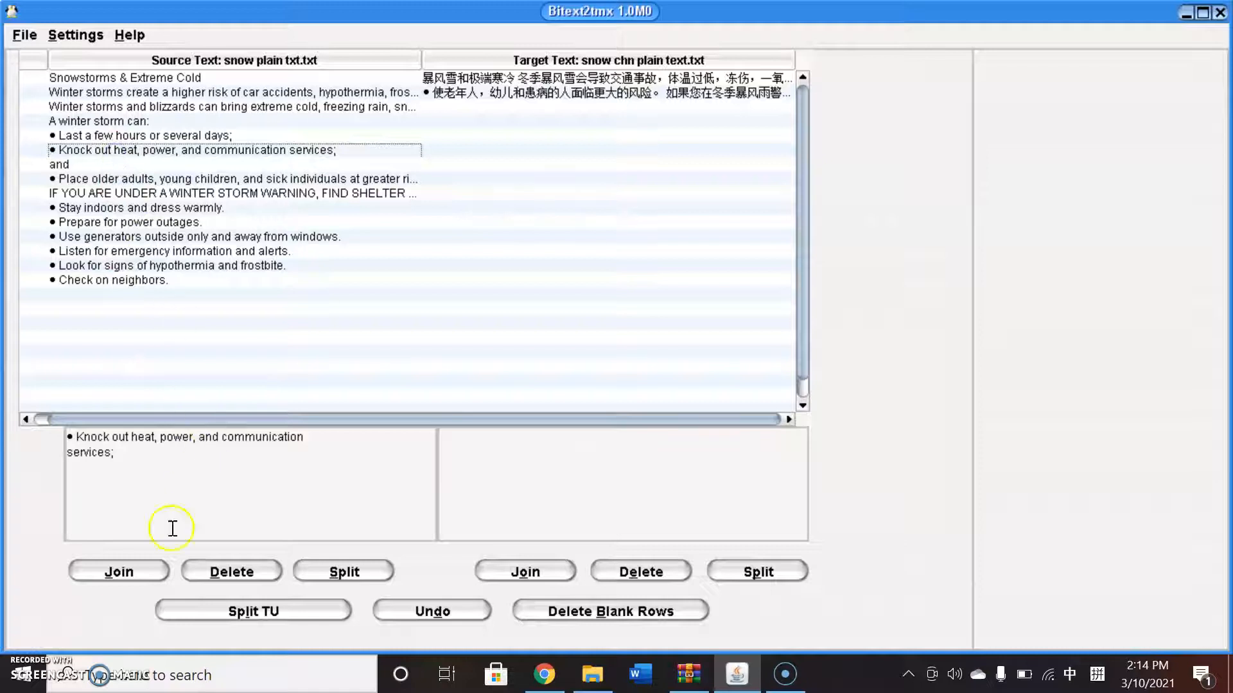
{"action": "left_click", "coordinate": [133, 574]}
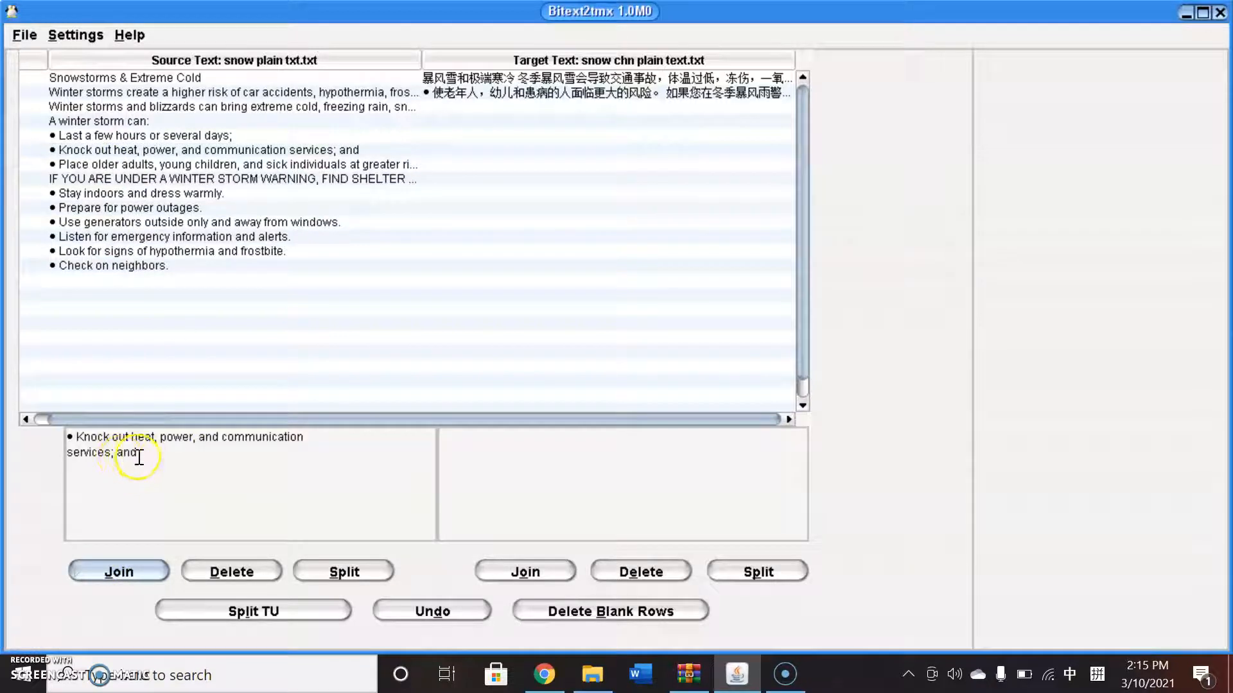
Split the shelter warning source segment after 'RIGHT AWAY' so 'Stay off roads.' becomes its own segment.
{"action": "left_click", "coordinate": [141, 165]}
{"action": "left_click", "coordinate": [142, 180]}
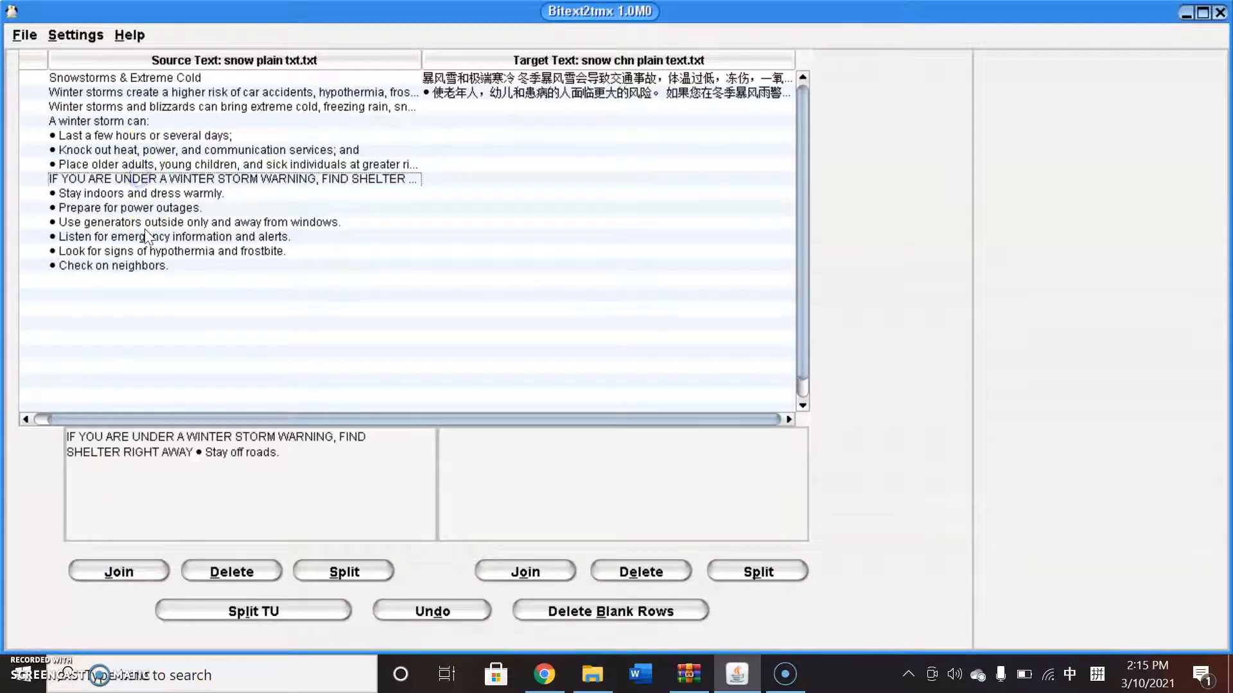
{"action": "left_click", "coordinate": [195, 443]}
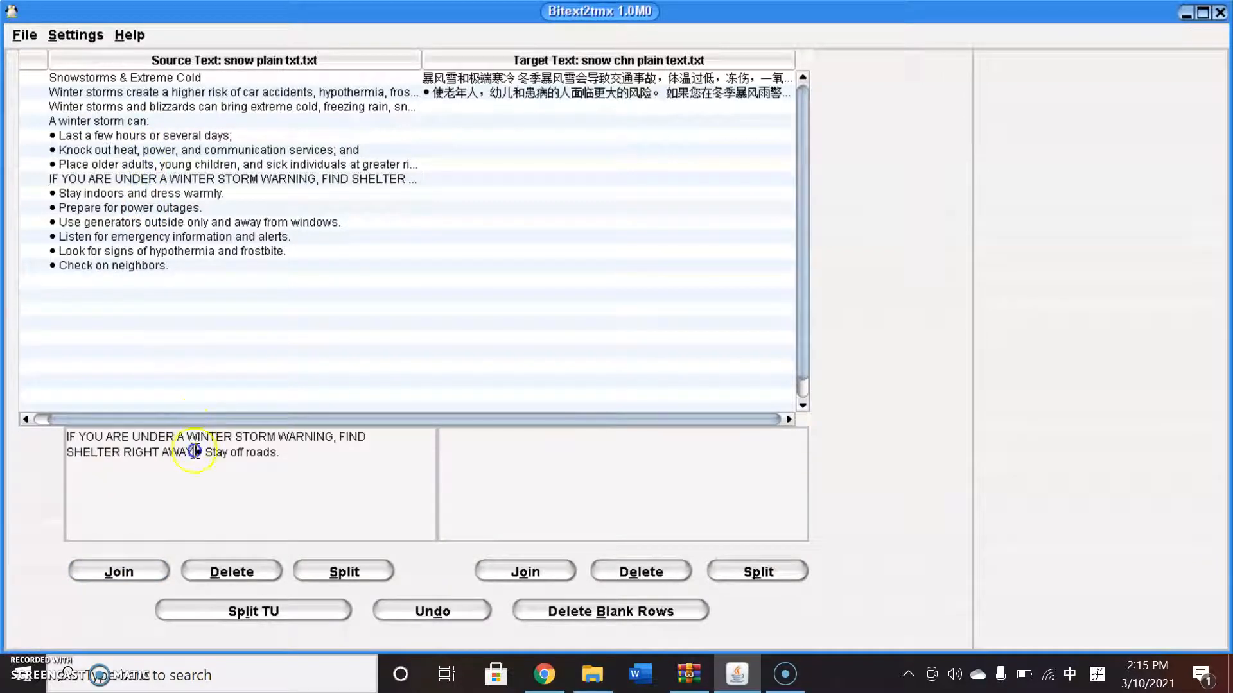
{"action": "left_click", "coordinate": [345, 575]}
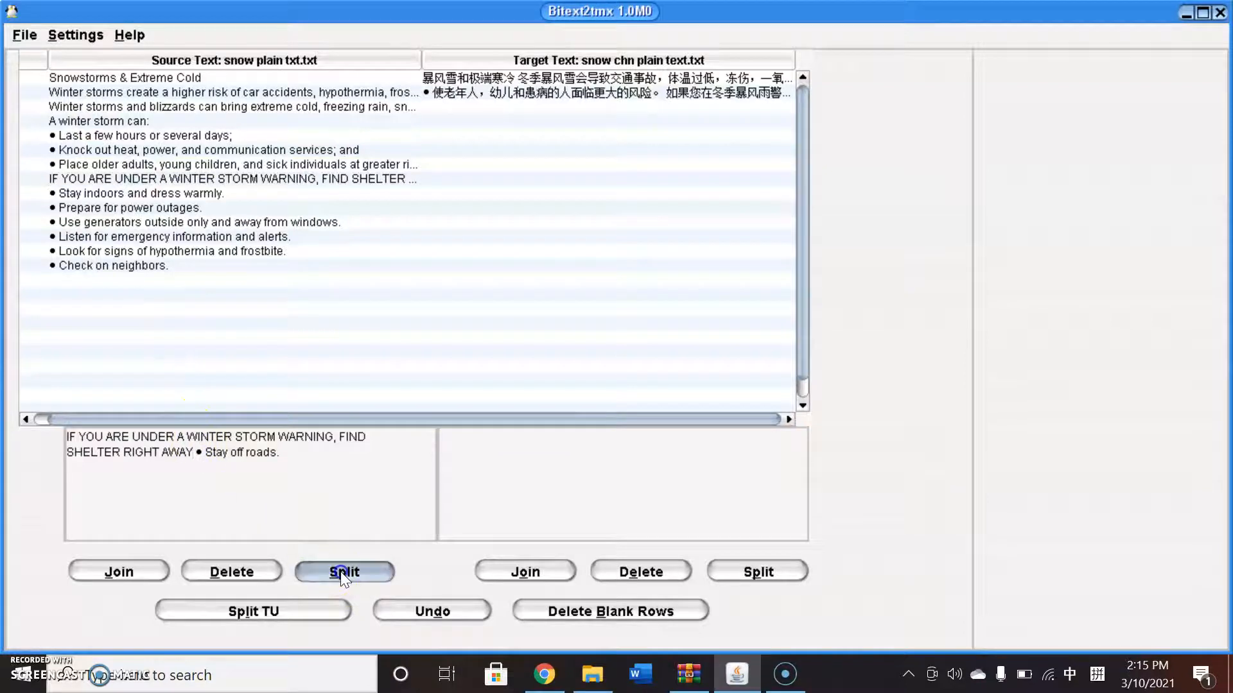
Review the remaining source bullet segments down to 'Check on neighbors.'.
{"action": "left_click", "coordinate": [173, 209]}
{"action": "left_click", "coordinate": [174, 222]}
{"action": "left_click", "coordinate": [166, 237]}
{"action": "left_click", "coordinate": [160, 251]}
{"action": "left_click", "coordinate": [161, 265]}
{"action": "left_click", "coordinate": [154, 280]}
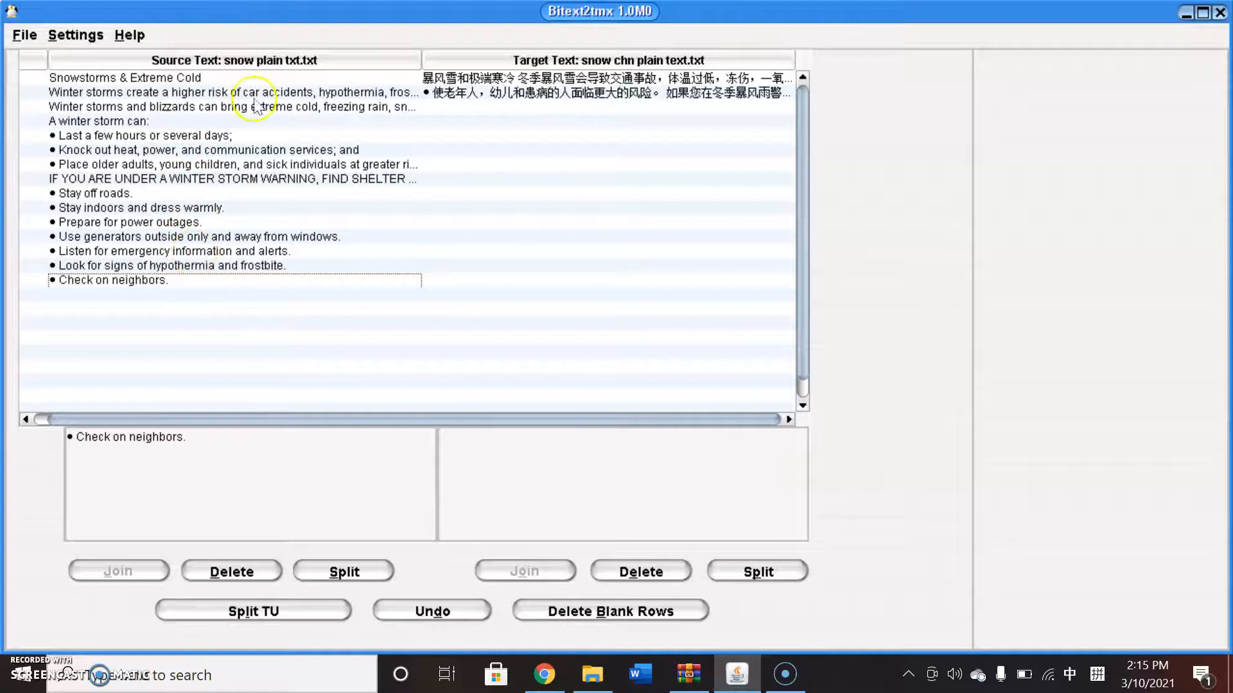
Split the 'Winter storms create a higher risk' source segment after 'accidents,' and join it back together.
{"action": "left_click", "coordinate": [202, 94]}
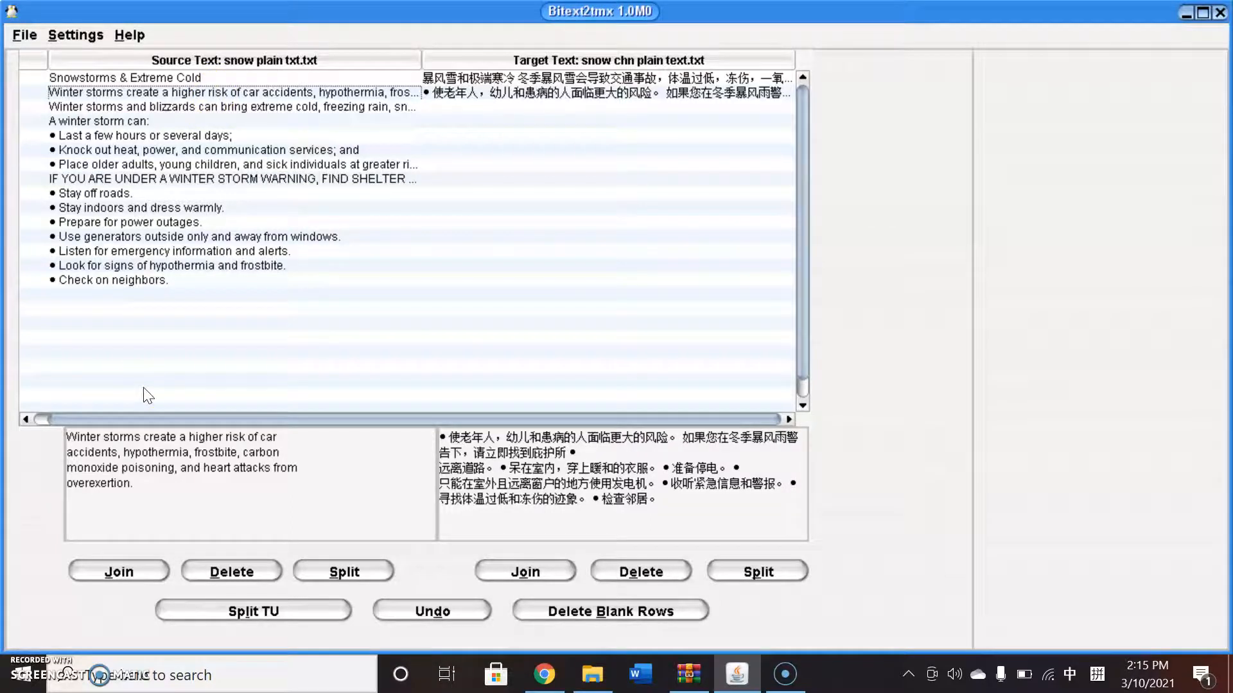
{"action": "left_click", "coordinate": [123, 460]}
{"action": "left_click", "coordinate": [318, 571]}
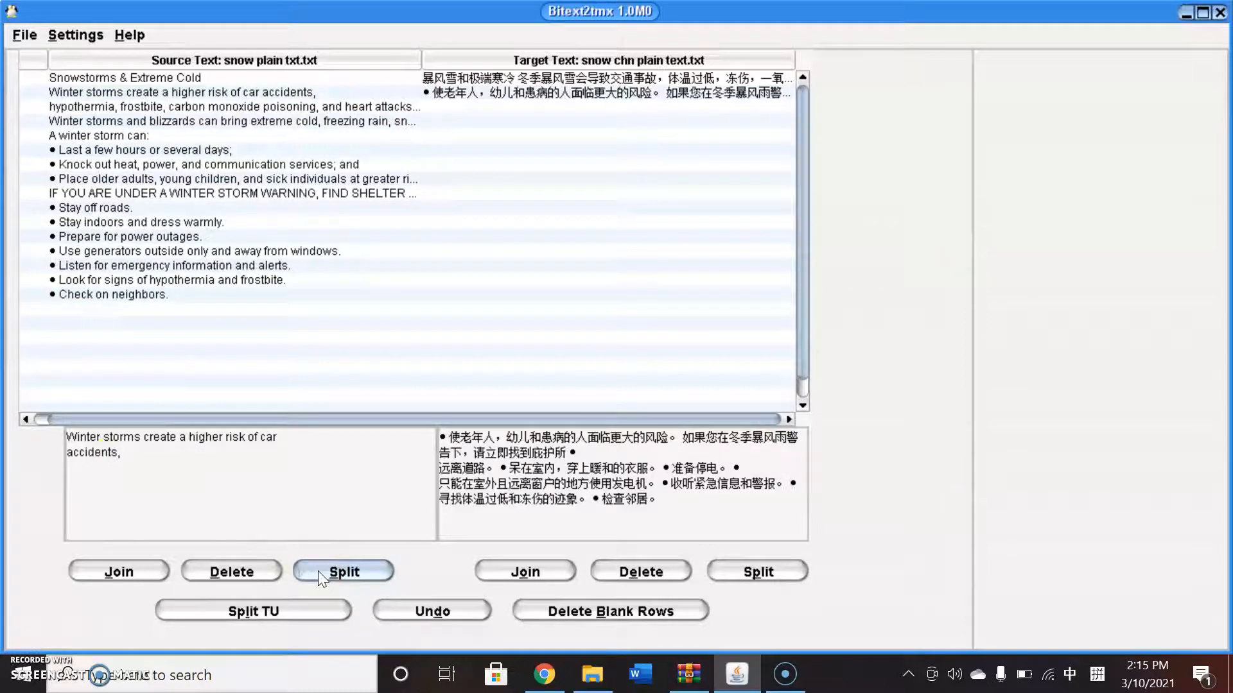
{"action": "left_click", "coordinate": [138, 573]}
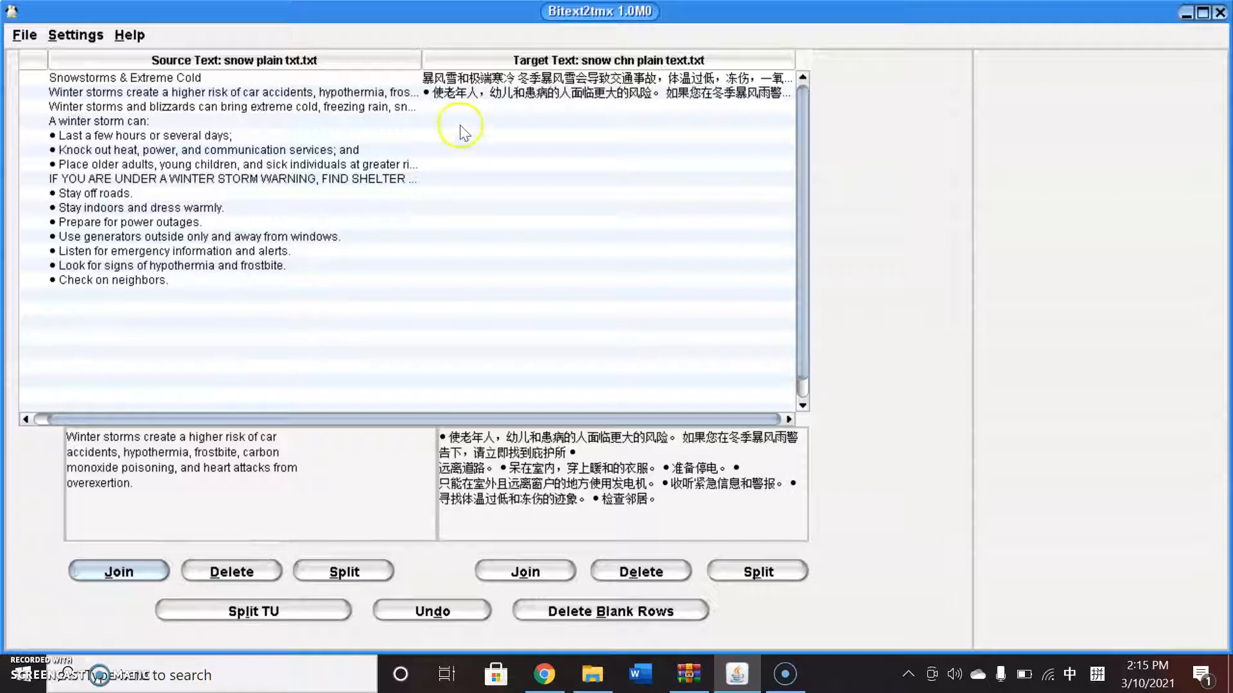
Split the last four bullet items off the second target segment, from '只能在室外' through '检查邻居。', into separate segments.
{"action": "left_click", "coordinate": [531, 95]}
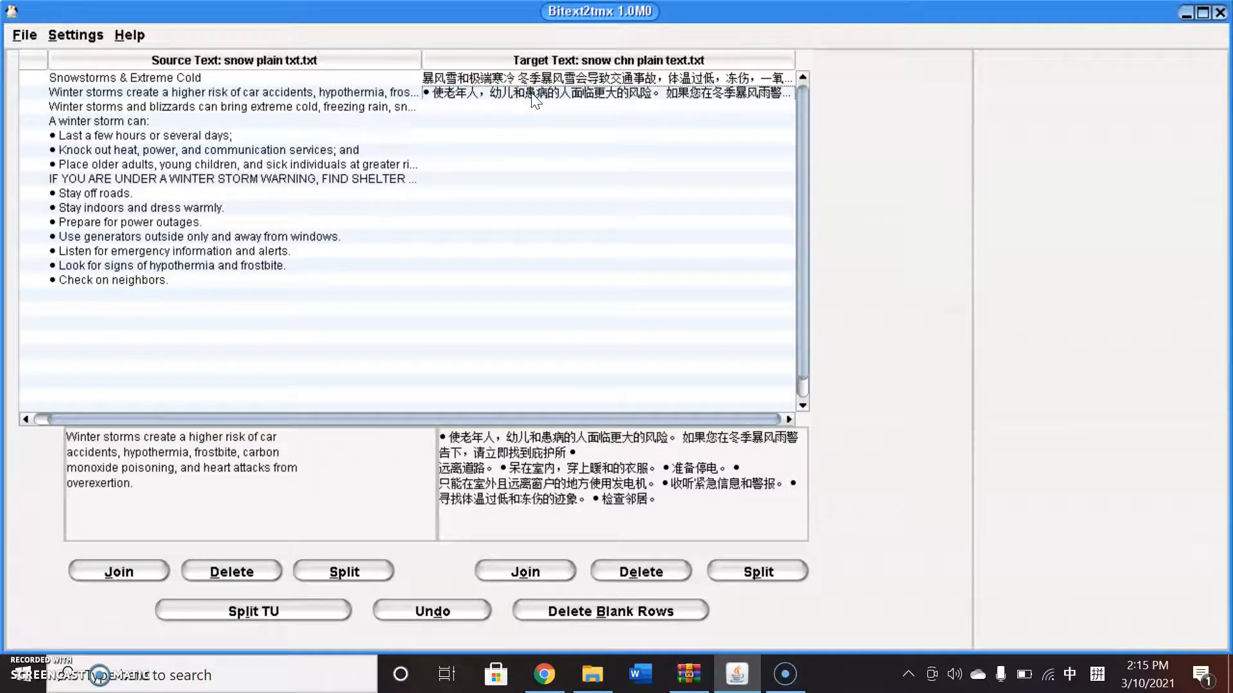
{"action": "left_click", "coordinate": [593, 500]}
{"action": "left_click", "coordinate": [756, 578]}
{"action": "left_click", "coordinate": [789, 485]}
{"action": "left_click", "coordinate": [775, 577]}
{"action": "left_click", "coordinate": [666, 487]}
{"action": "left_click", "coordinate": [753, 576]}
{"action": "left_click", "coordinate": [736, 468]}
{"action": "left_click", "coordinate": [749, 570]}
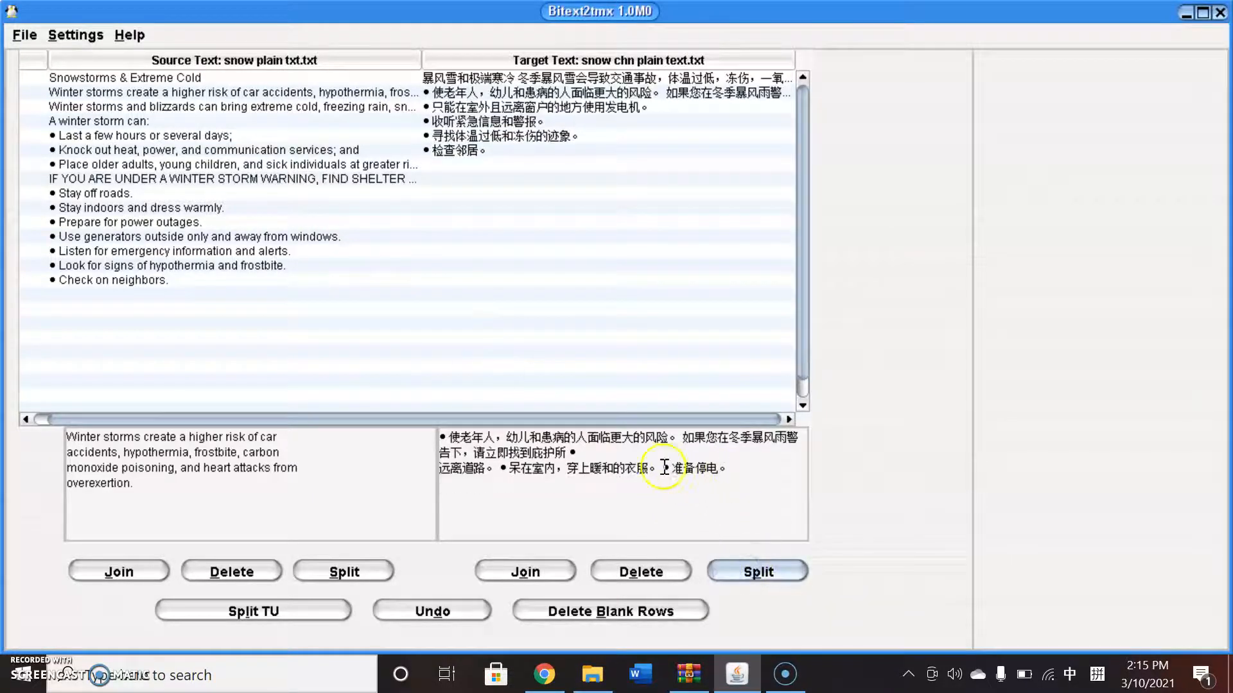
Split the bullets '准备停电。', '呆在室内，穿上暖和的衣服。' and '远离道路。' into their own target segments.
{"action": "left_click", "coordinate": [665, 469]}
{"action": "left_click", "coordinate": [748, 571]}
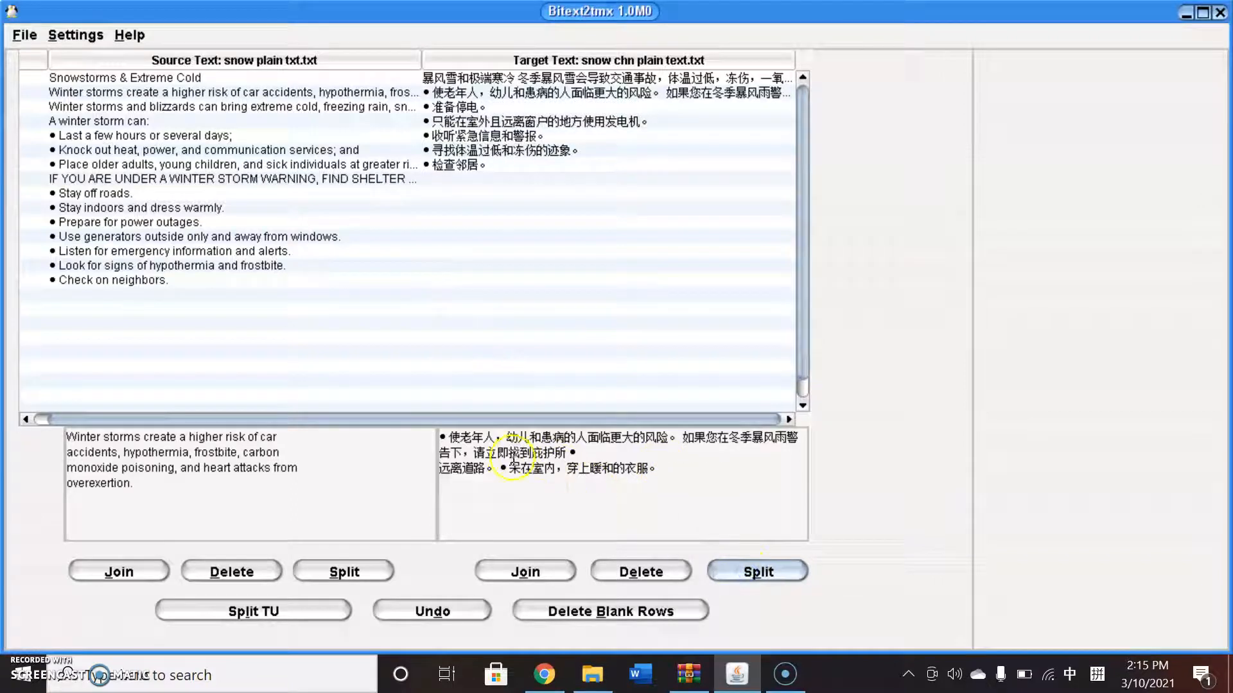
{"action": "left_click", "coordinate": [752, 572]}
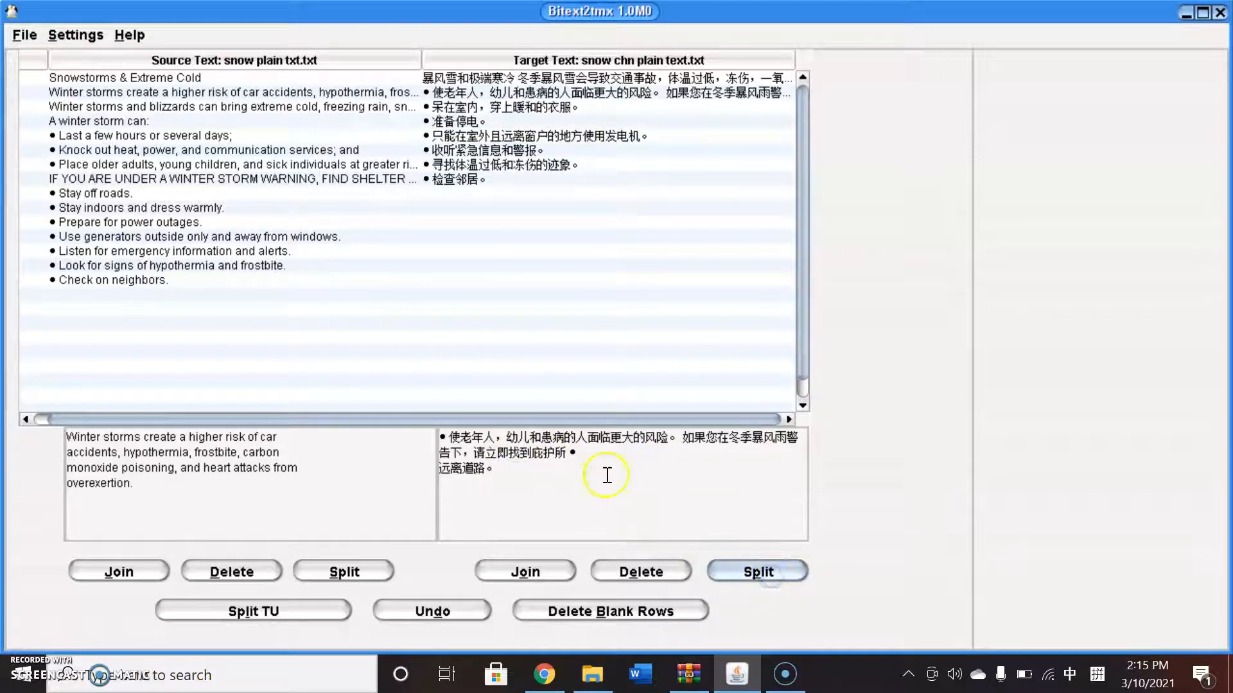
{"action": "left_click", "coordinate": [568, 453]}
{"action": "left_click", "coordinate": [734, 570]}
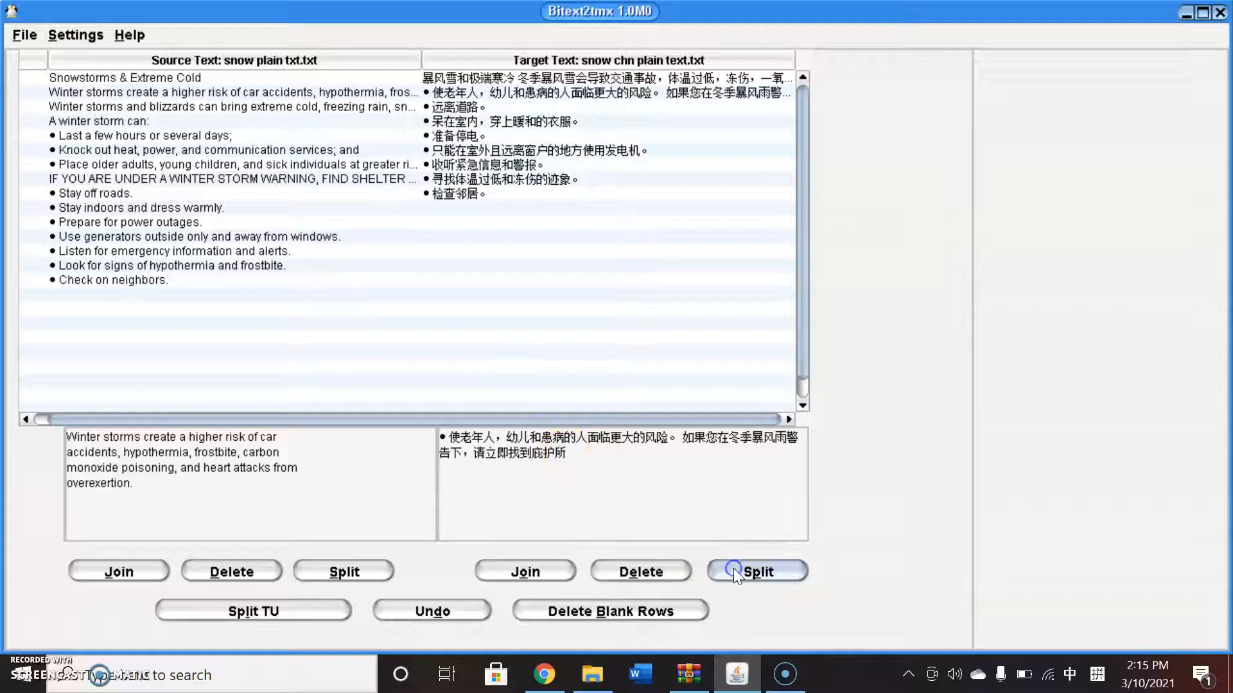
Split the second target segment after '风险。' to separate the shelter warning sentence.
{"action": "left_click", "coordinate": [633, 439]}
{"action": "left_click", "coordinate": [678, 441]}
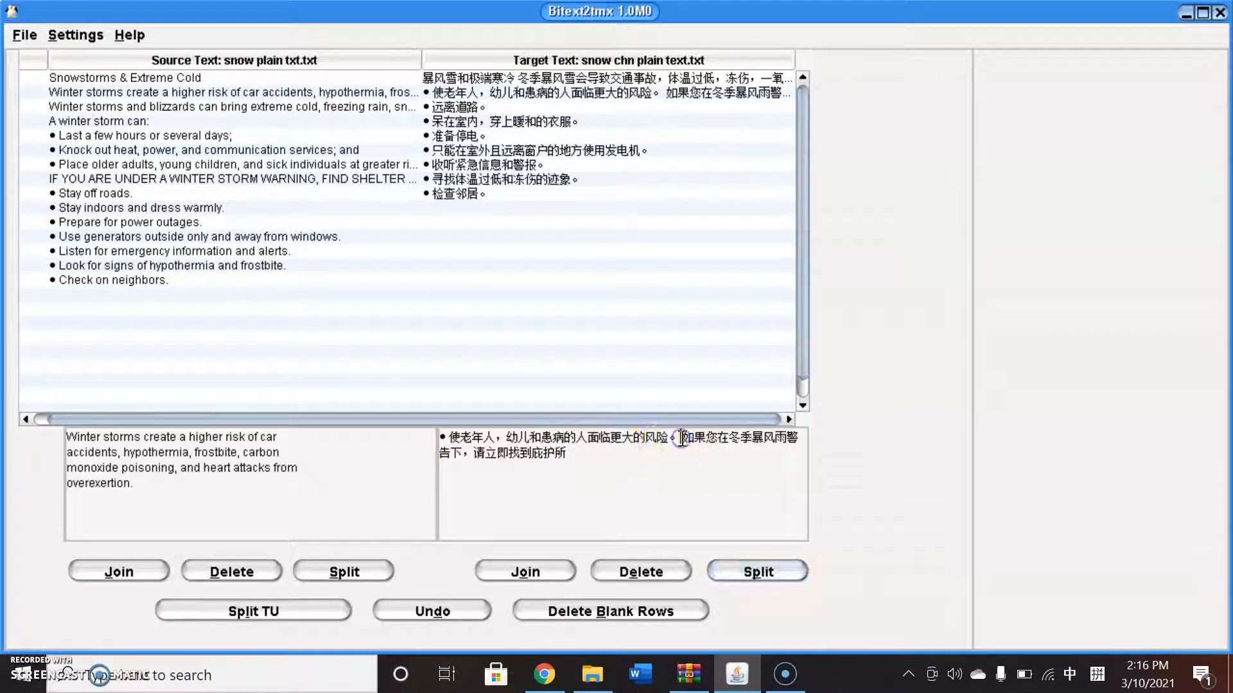
{"action": "left_click", "coordinate": [758, 572]}
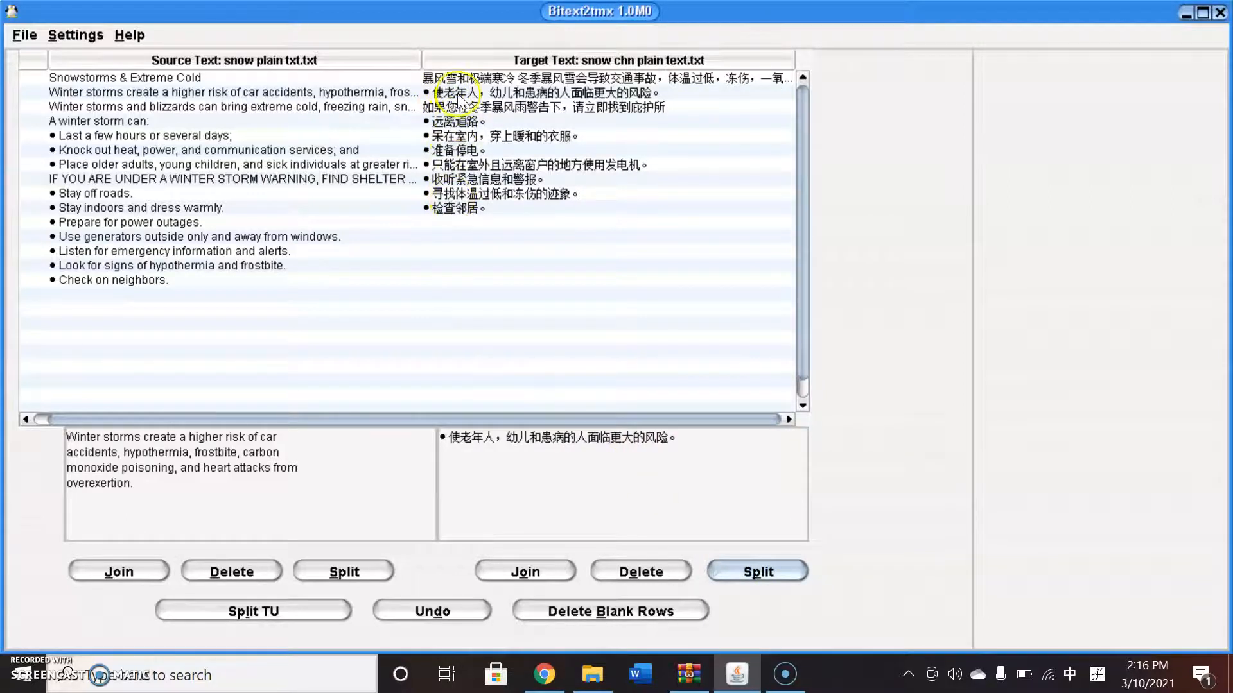
Split the bullet '• 淘汰热，电和通讯服务；和' off the first target segment into its own segment.
{"action": "left_click", "coordinate": [487, 80]}
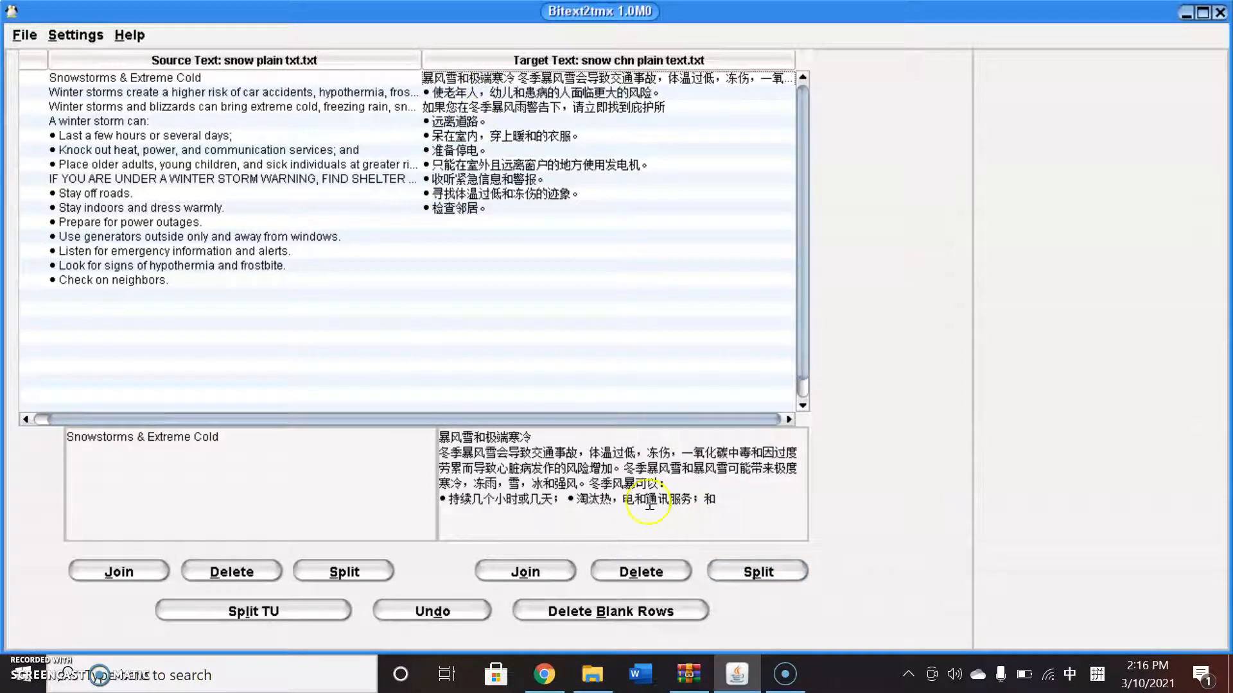
{"action": "left_click", "coordinate": [567, 499]}
{"action": "left_click", "coordinate": [741, 570]}
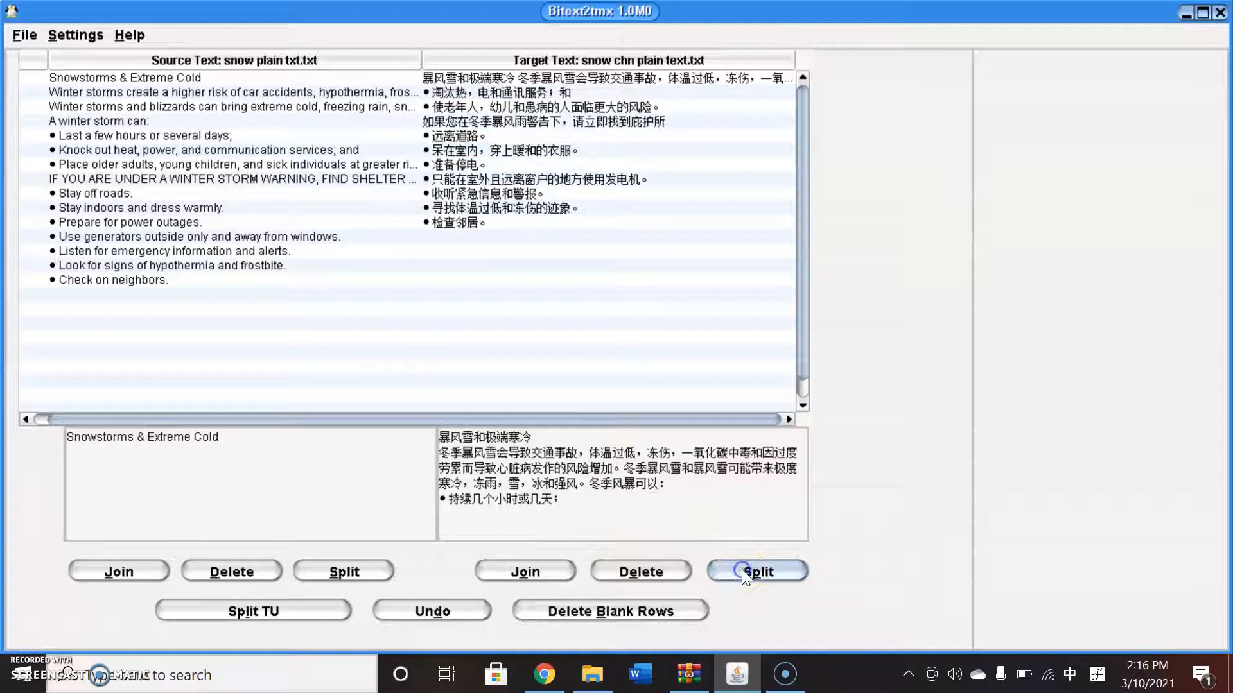
Split the bullet '• 持续几个小时或几天；' and the line '冬季风暴可以：' off the first target segment.
{"action": "left_click", "coordinate": [439, 498]}
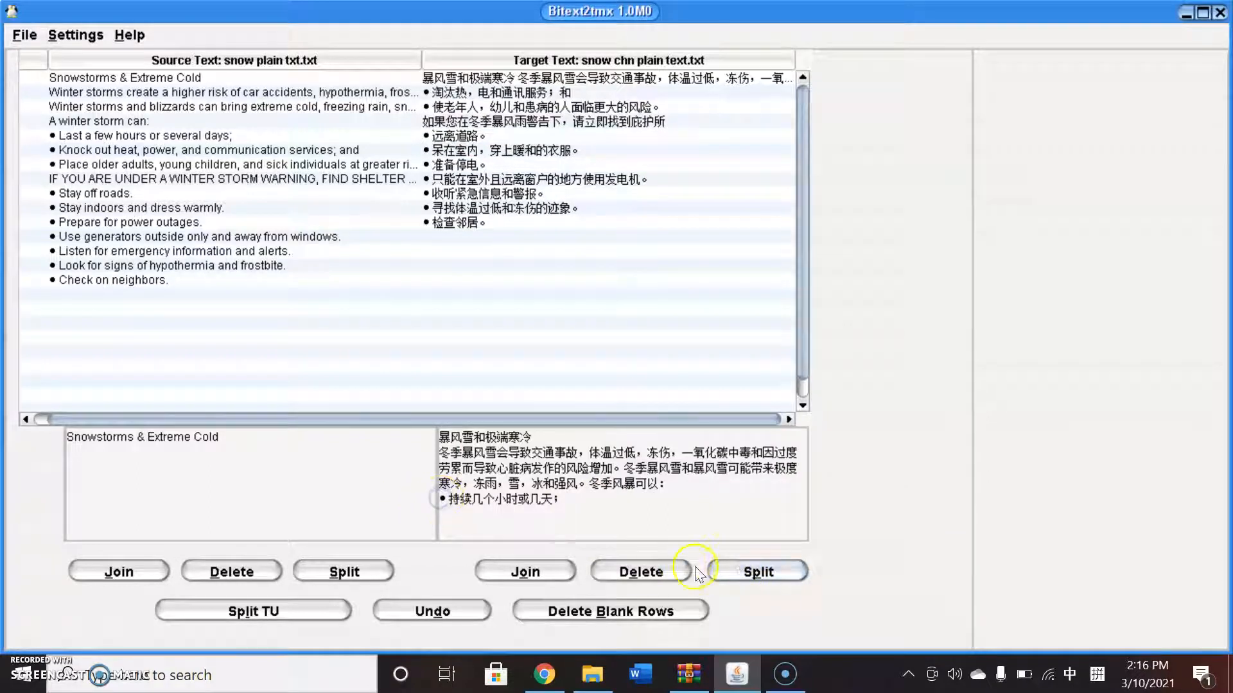
{"action": "left_click", "coordinate": [719, 571]}
{"action": "left_click", "coordinate": [586, 484]}
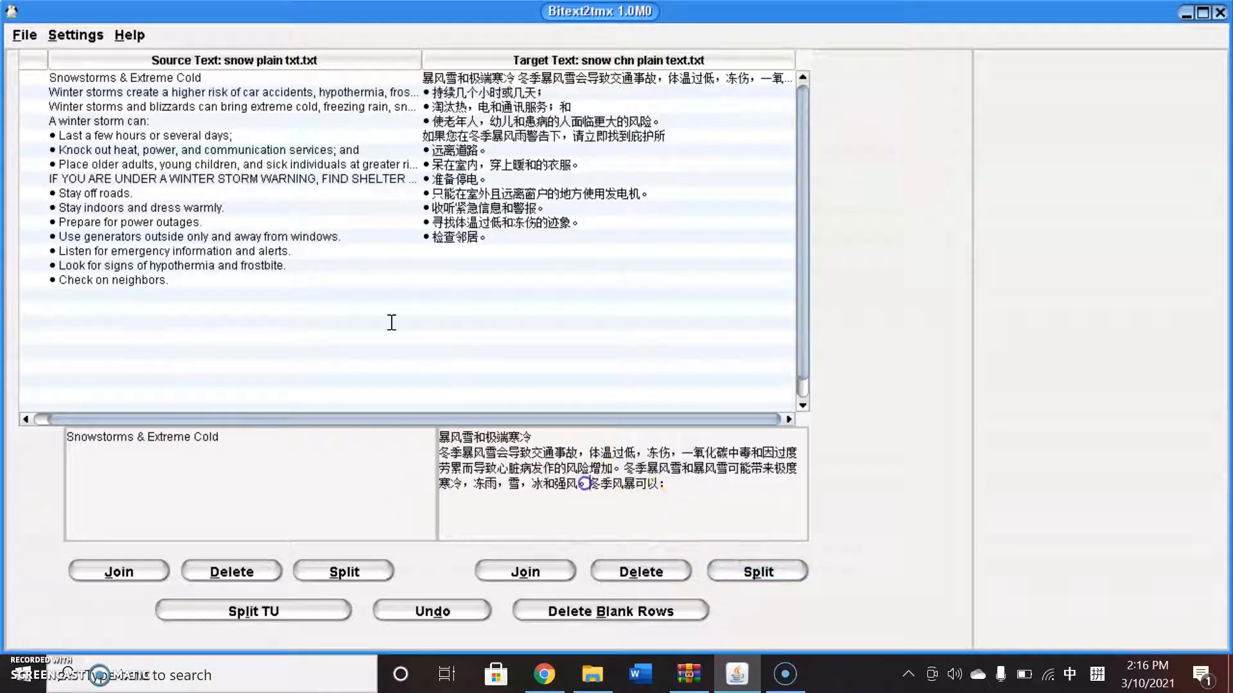
{"action": "left_click", "coordinate": [742, 570]}
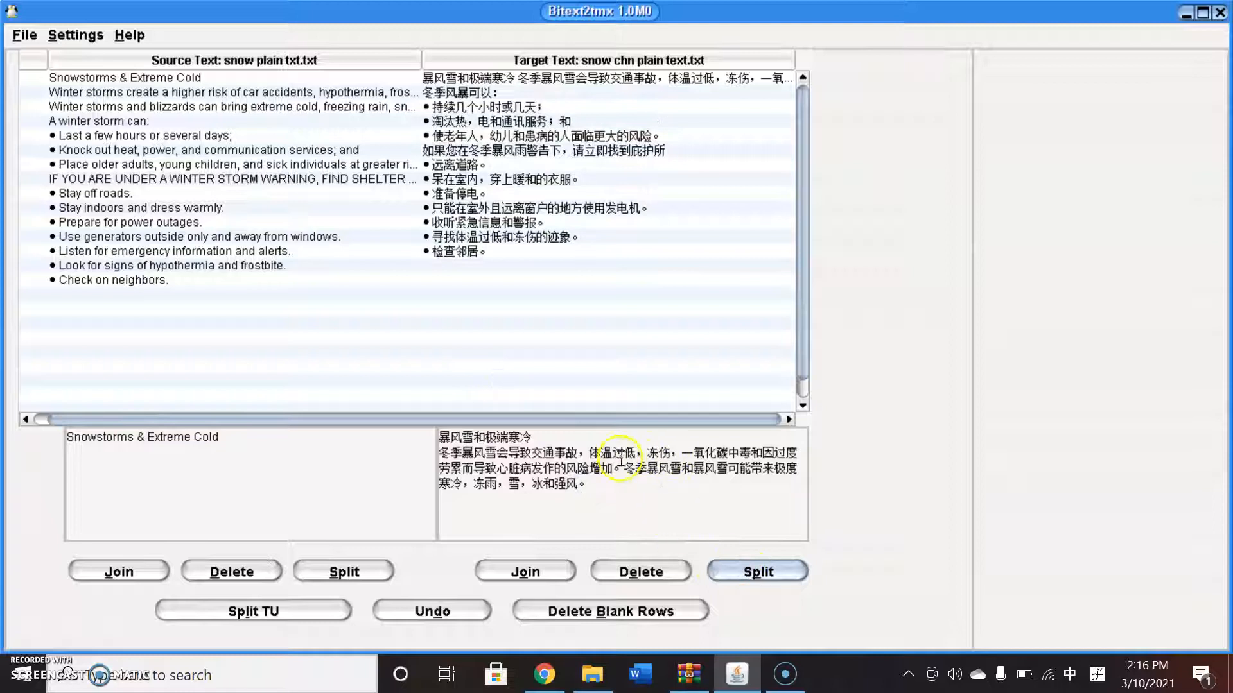
Split the first target segment after '风险增加。' and after the title '暴风雪和极端寒冷' into separate segments.
{"action": "left_click", "coordinate": [749, 574]}
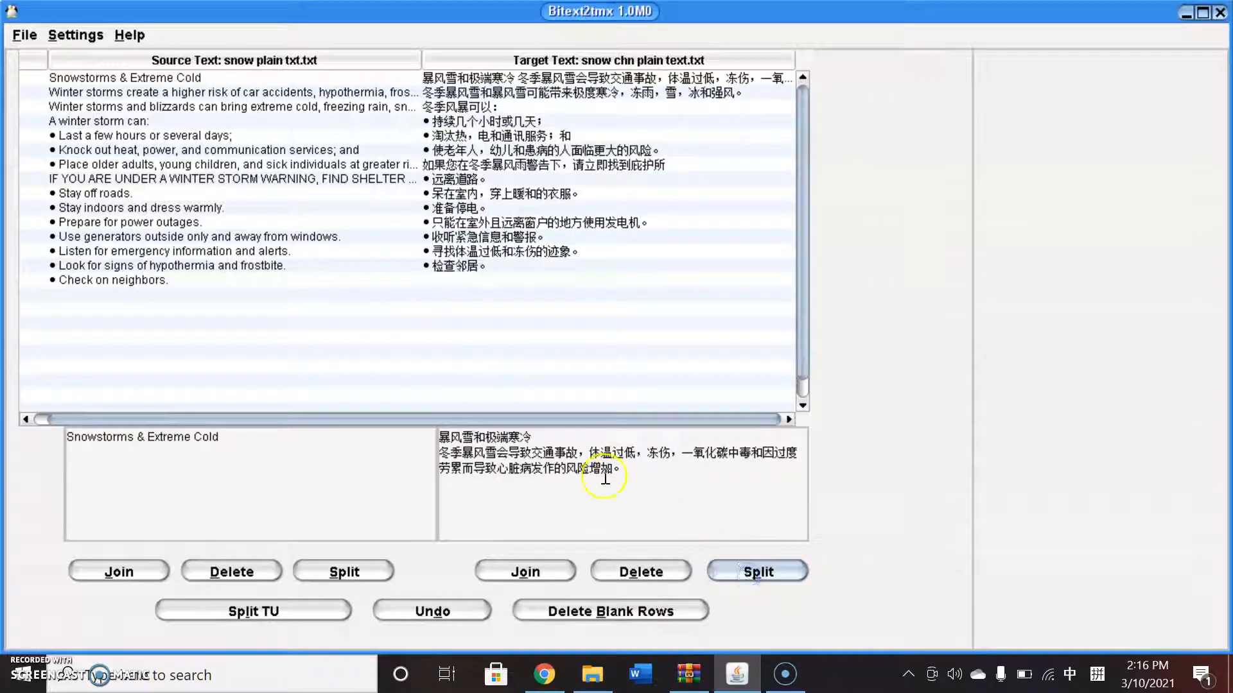
{"action": "left_click", "coordinate": [533, 438]}
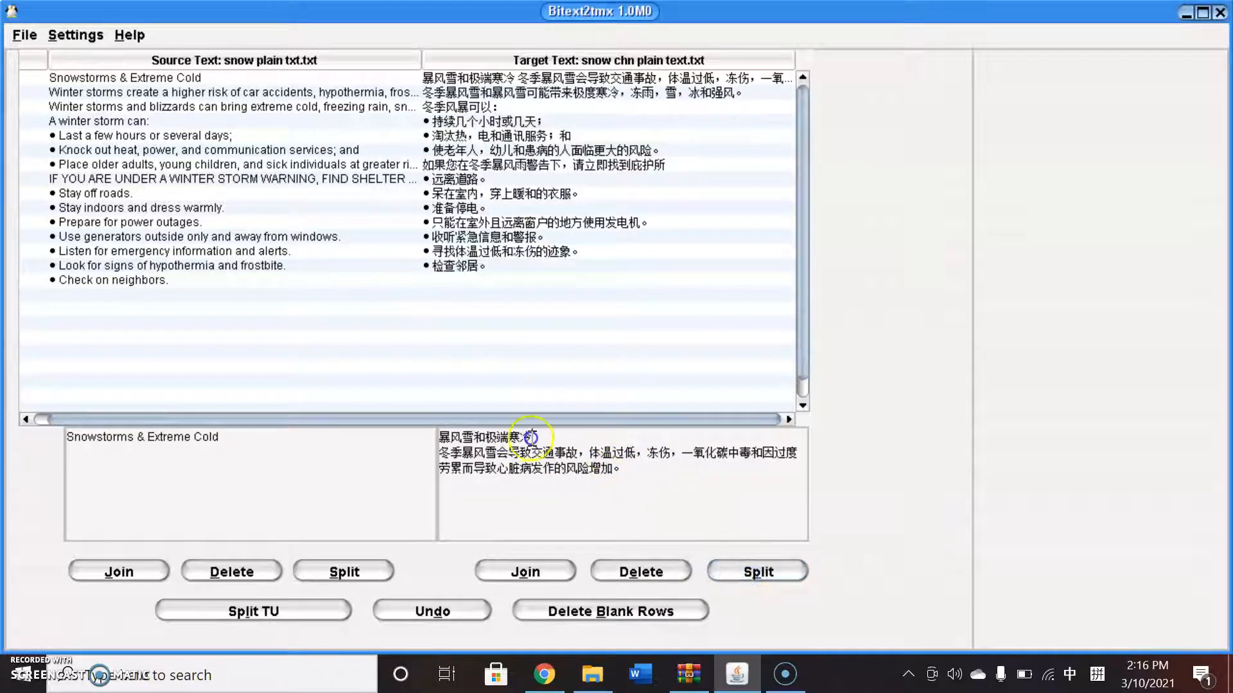
{"action": "left_click", "coordinate": [732, 578]}
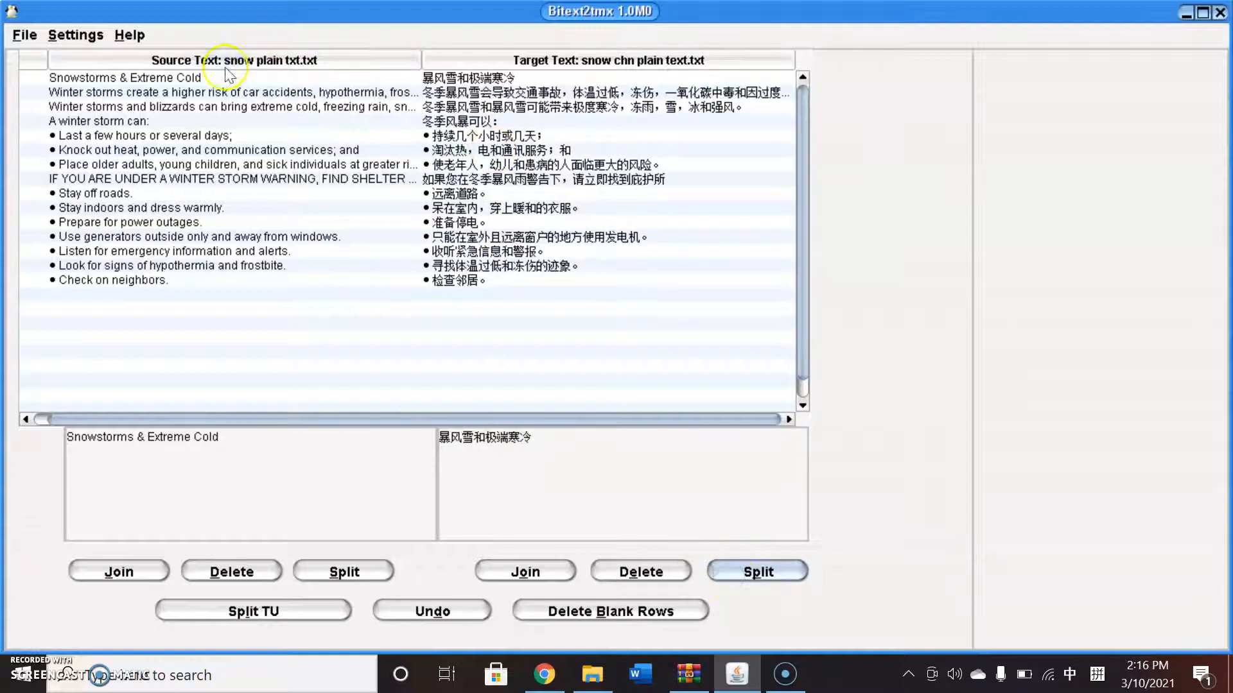
Step through every row to check that each source segment matches its target segment.
{"action": "left_click", "coordinate": [371, 94]}
{"action": "left_click", "coordinate": [371, 107]}
{"action": "left_click", "coordinate": [357, 120]}
{"action": "left_click", "coordinate": [350, 135]}
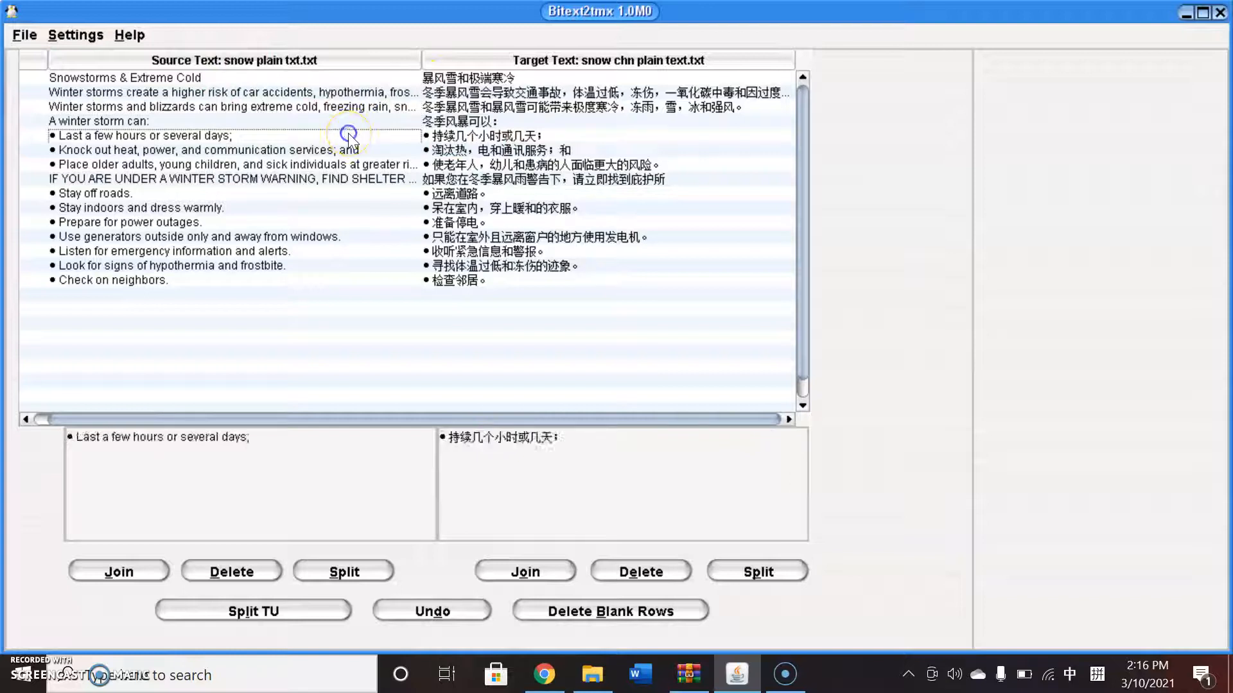
{"action": "left_click", "coordinate": [348, 151]}
{"action": "left_click", "coordinate": [342, 164]}
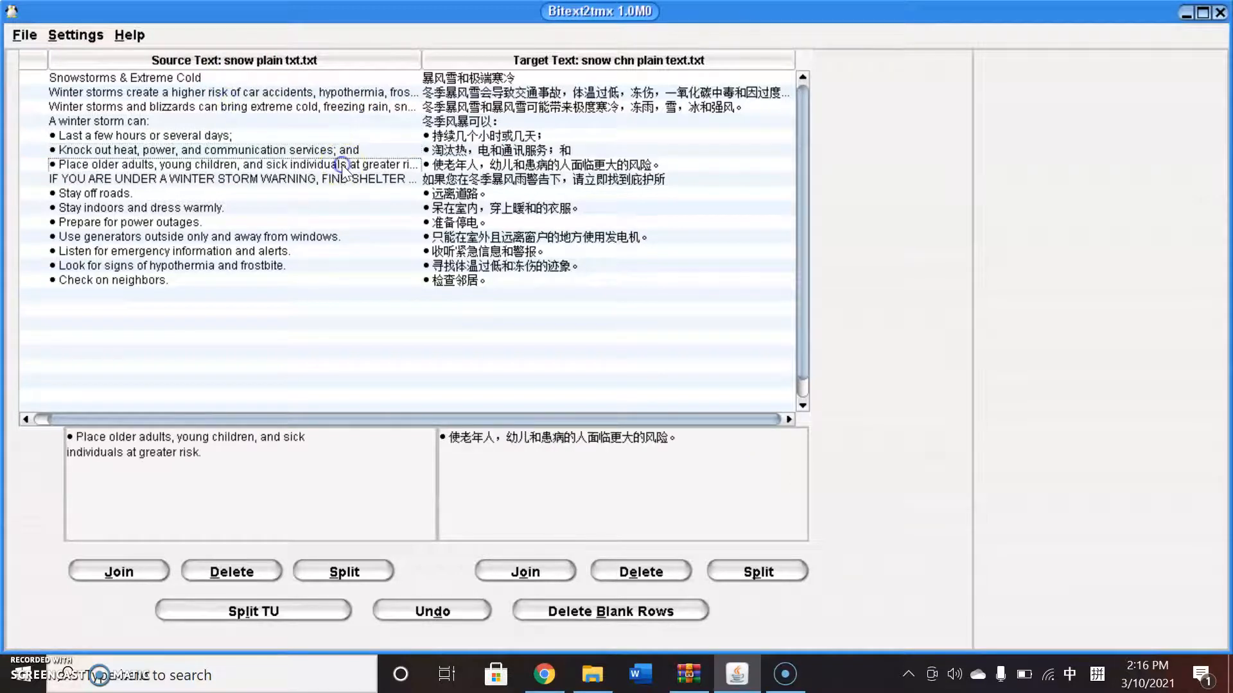
{"action": "left_click", "coordinate": [343, 180]}
{"action": "left_click", "coordinate": [318, 193]}
{"action": "left_click", "coordinate": [314, 209]}
{"action": "left_click", "coordinate": [311, 222]}
{"action": "left_click", "coordinate": [311, 236]}
{"action": "left_click", "coordinate": [303, 250]}
{"action": "left_click", "coordinate": [294, 266]}
{"action": "left_click", "coordinate": [286, 279]}
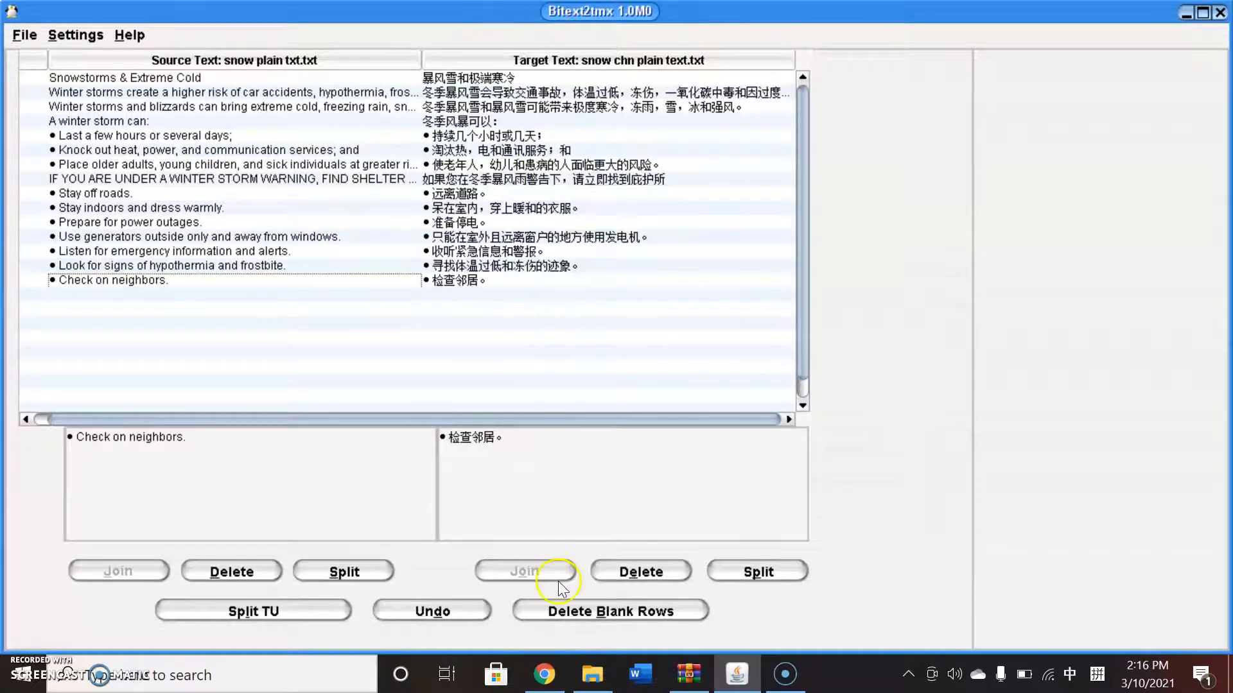
Delete blank rows from the alignment and dismiss the message.
{"action": "left_click", "coordinate": [569, 609]}
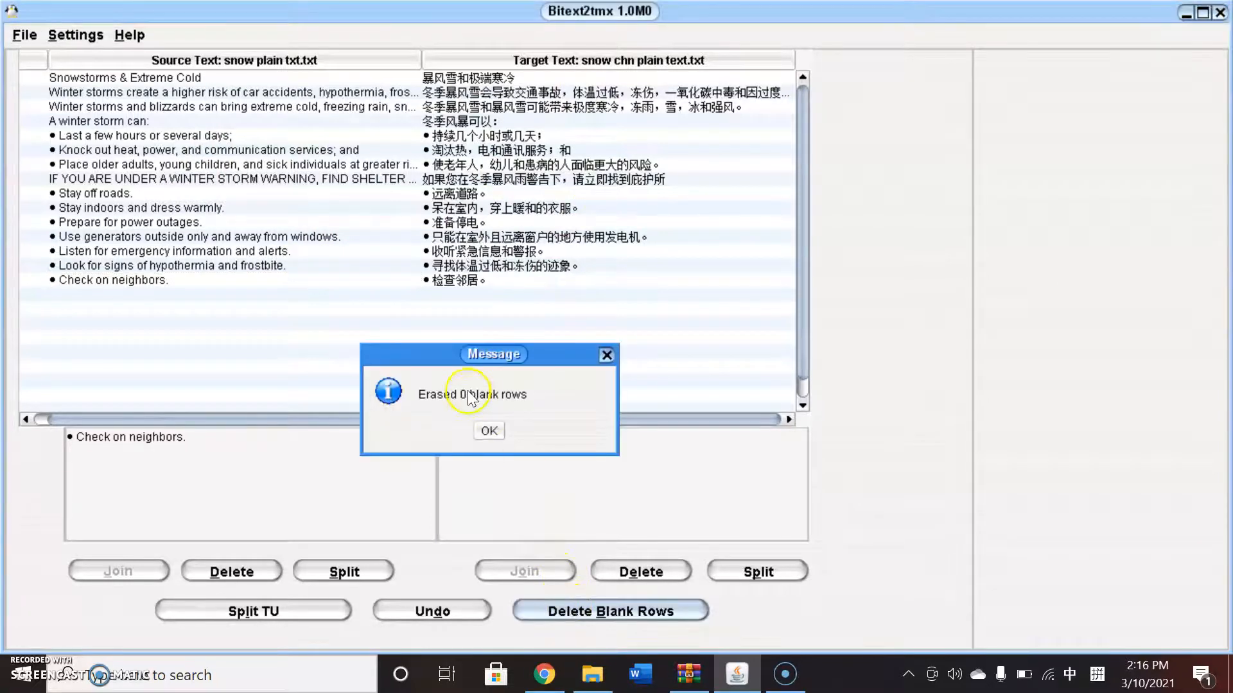
{"action": "left_click", "coordinate": [488, 430]}
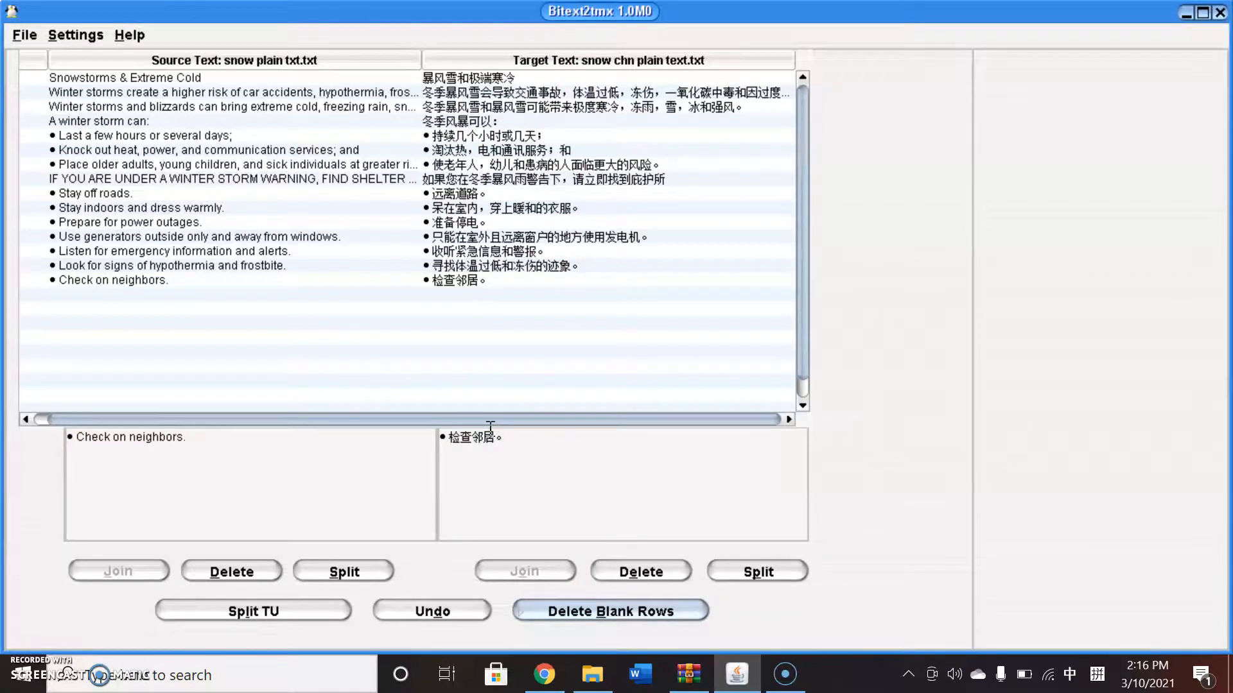
Recheck the rows from 'A winter storm can:' through the 'Knock out heat' bullet for alignment.
{"action": "left_click", "coordinate": [494, 149]}
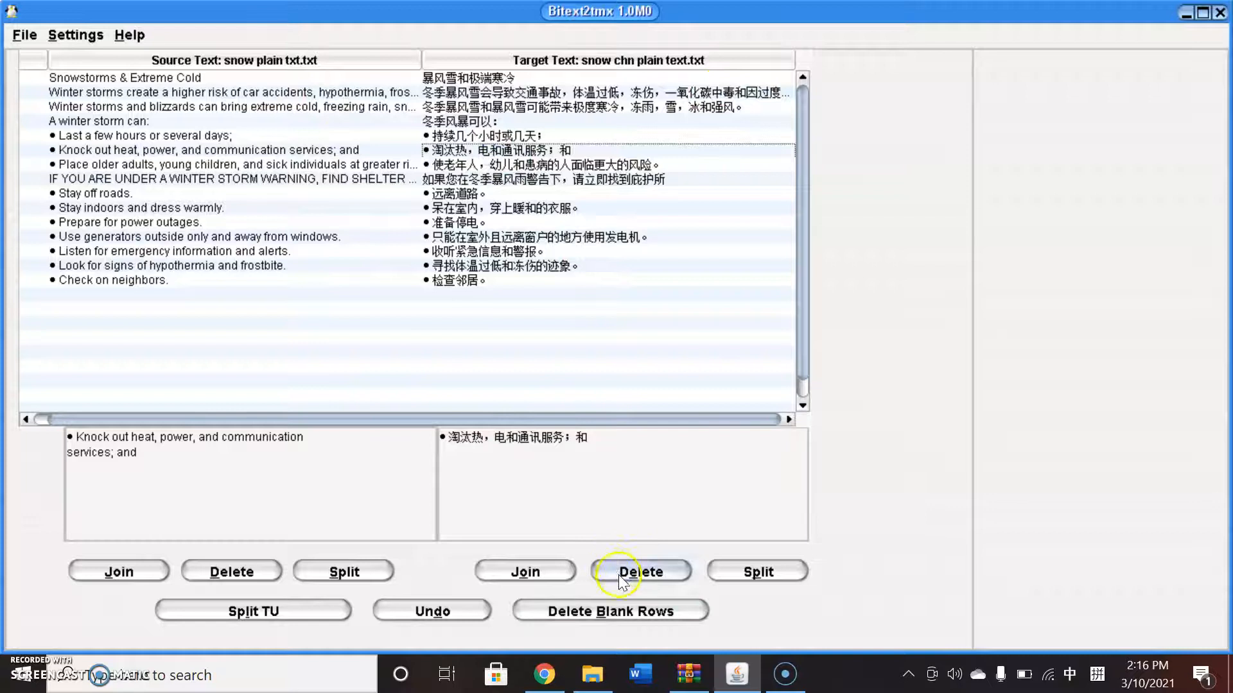
{"action": "left_click", "coordinate": [478, 136]}
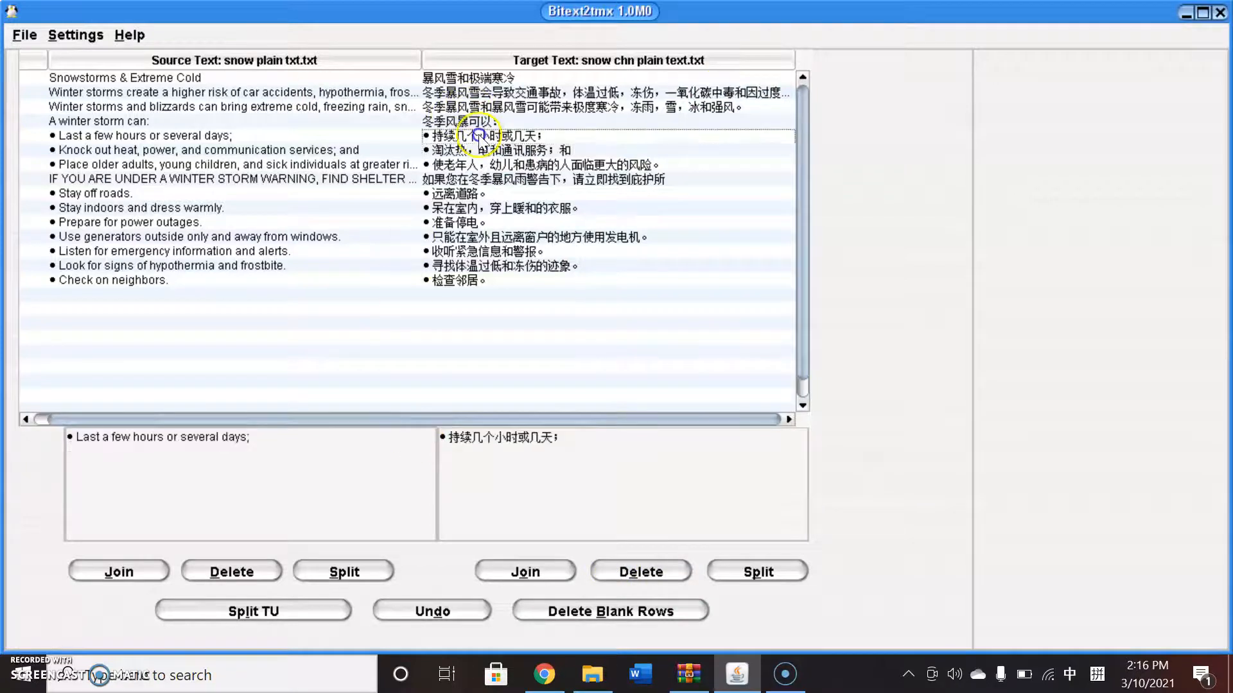
{"action": "left_click", "coordinate": [532, 130]}
{"action": "left_click", "coordinate": [493, 120]}
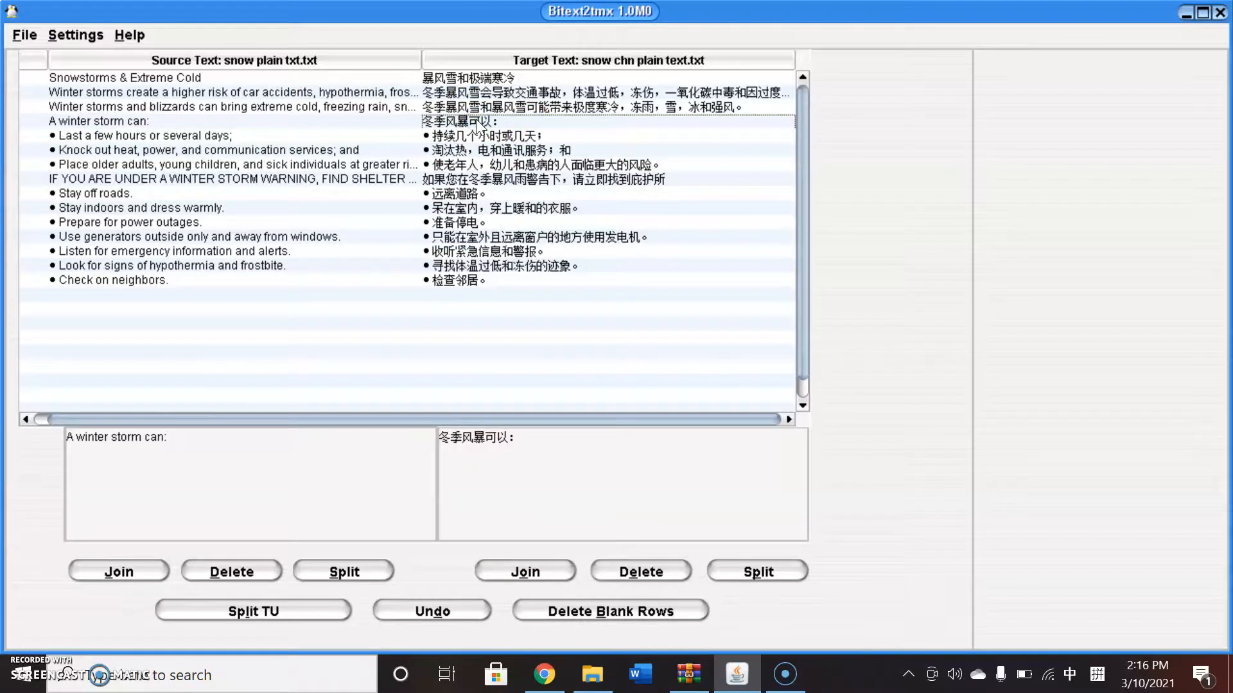
Save the alignment as 'snow plain txtzh.tmx' in the 'in class' folder.
{"action": "left_click", "coordinate": [20, 39]}
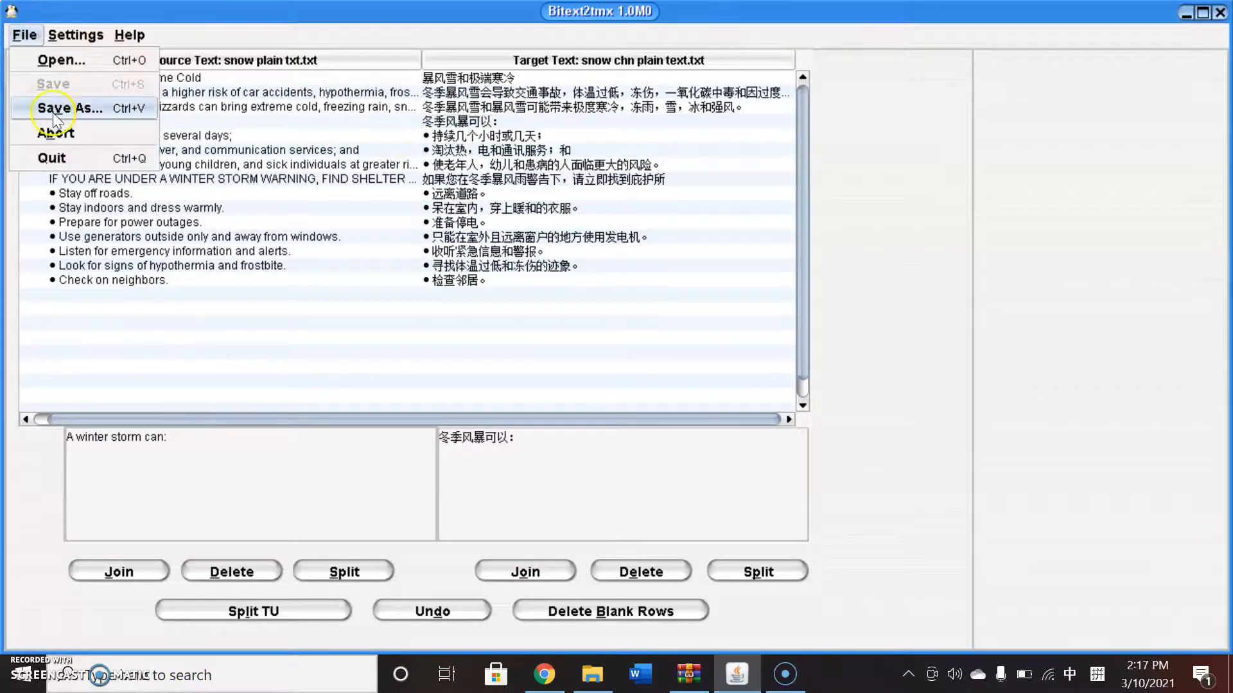
{"action": "left_click", "coordinate": [53, 109]}
{"action": "left_click", "coordinate": [607, 545]}
{"action": "left_click", "coordinate": [380, 480]}
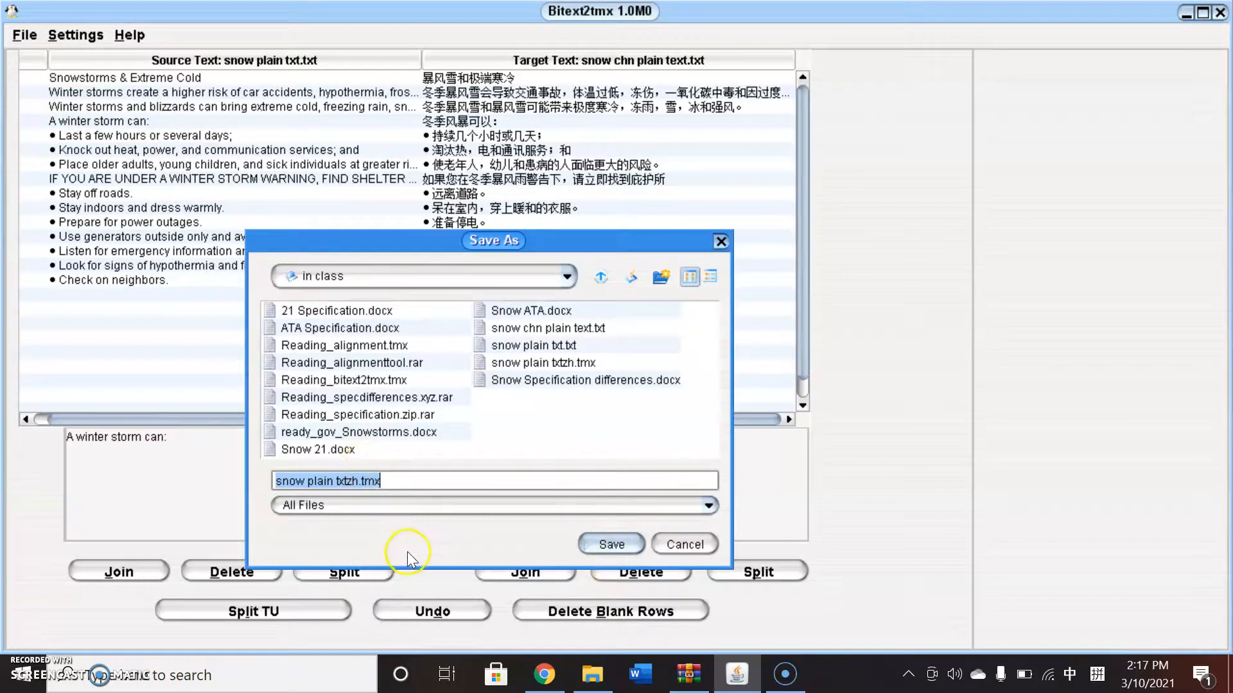